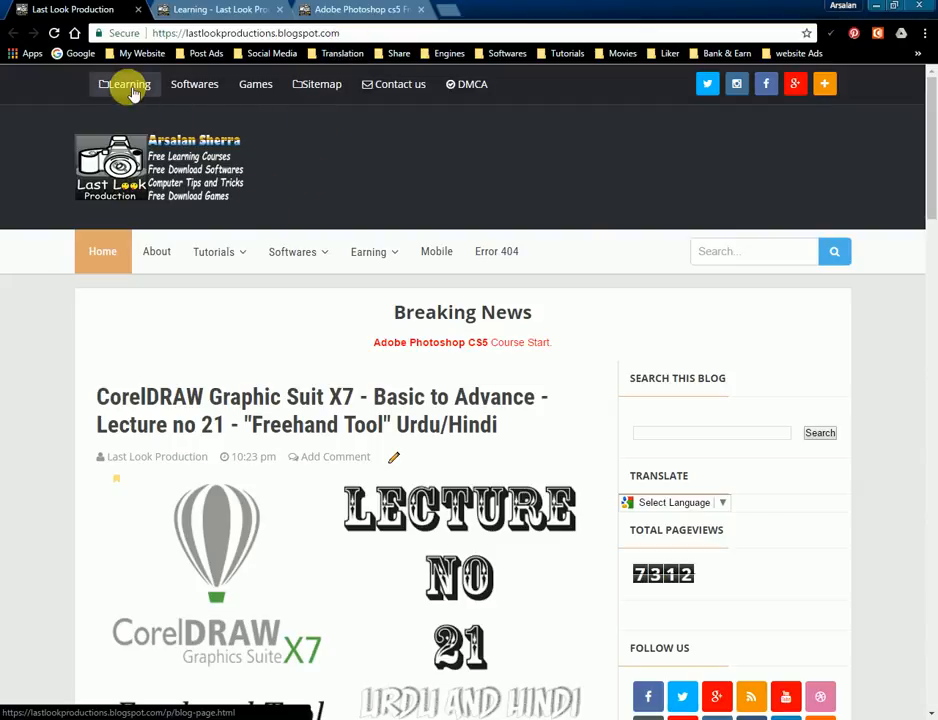
Look through the blog's Learning page and the Adobe Photoshop cs5 course page, including its download link, intro video and lecture list.
click(215, 10)
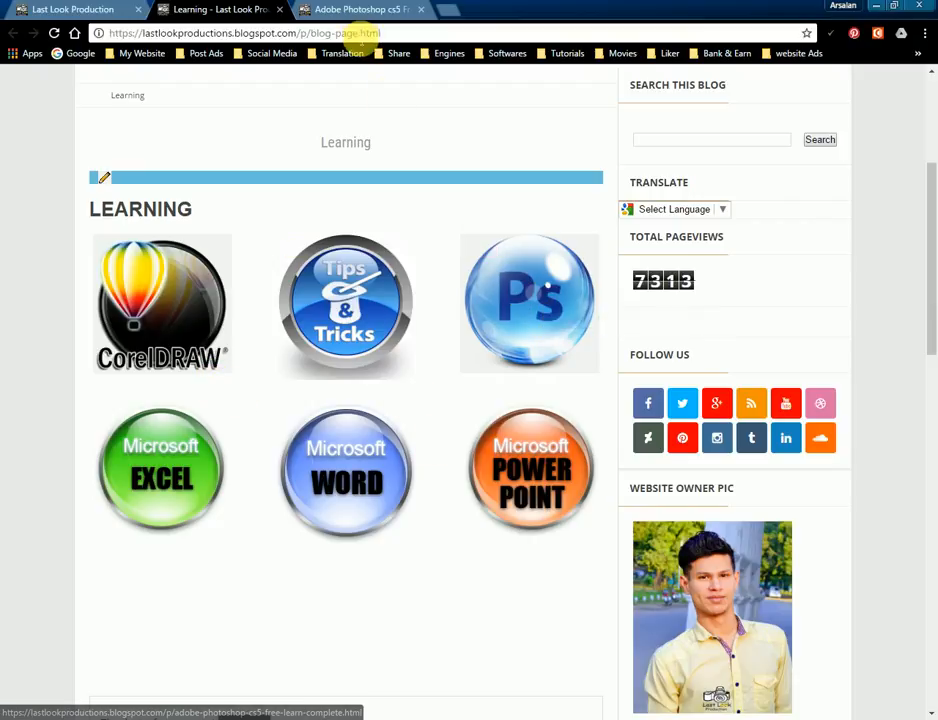
click(356, 9)
scroll(160, 255, down, 4)
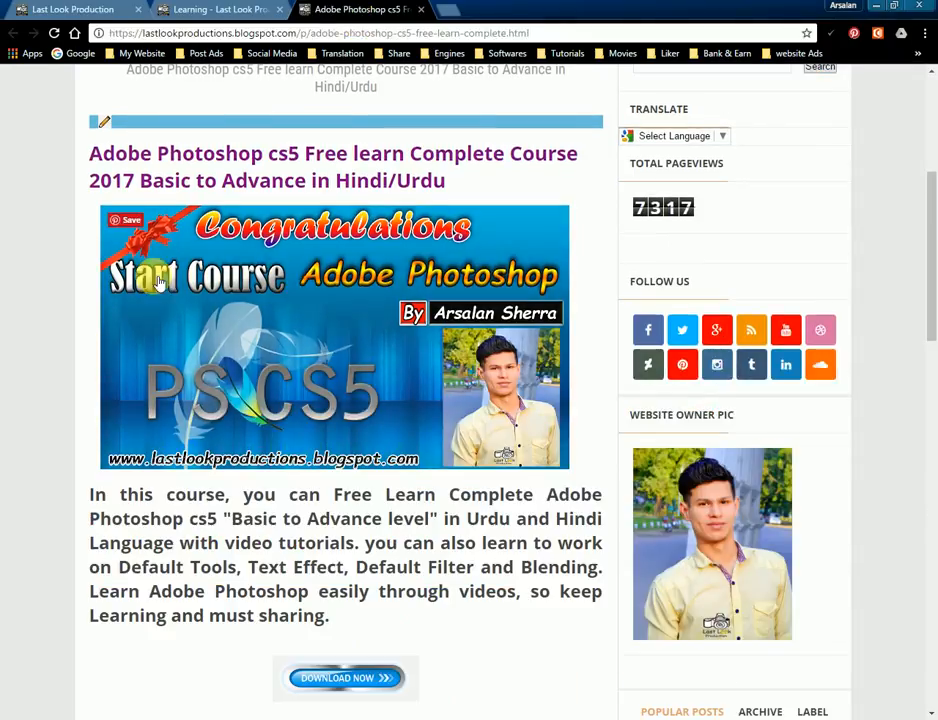
scroll(140, 310, down, 3)
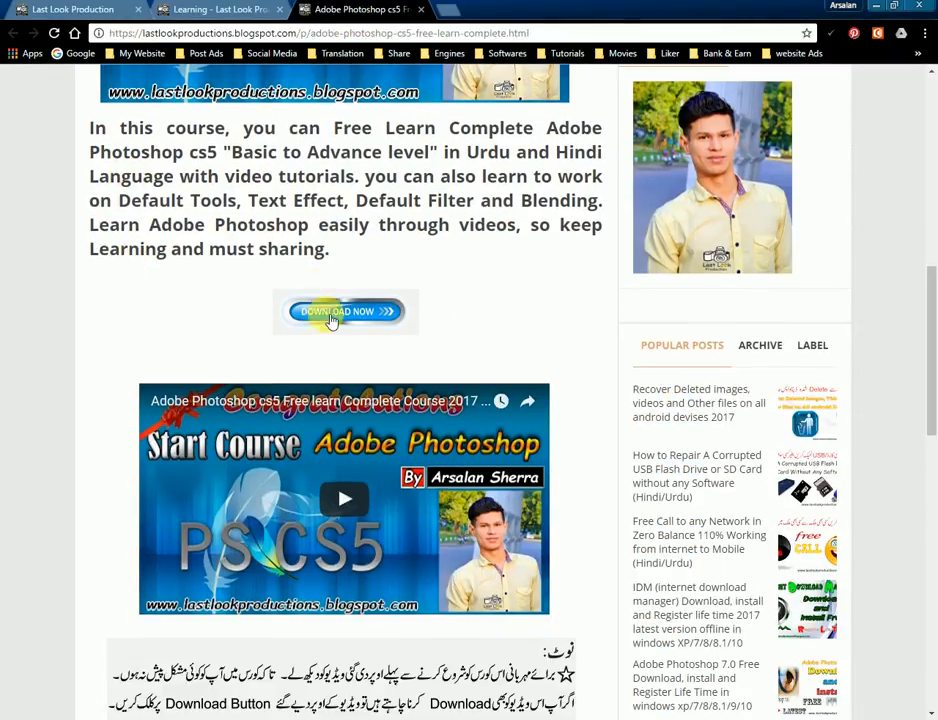
scroll(98, 236, down, 1)
scroll(160, 300, down, 2)
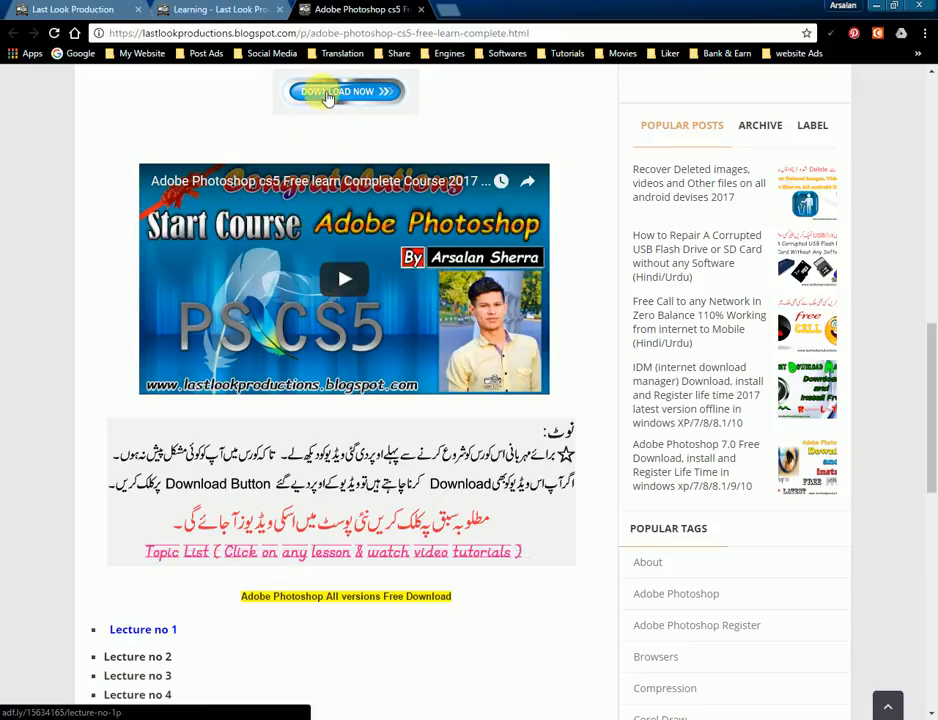
scroll(338, 97, up, 1)
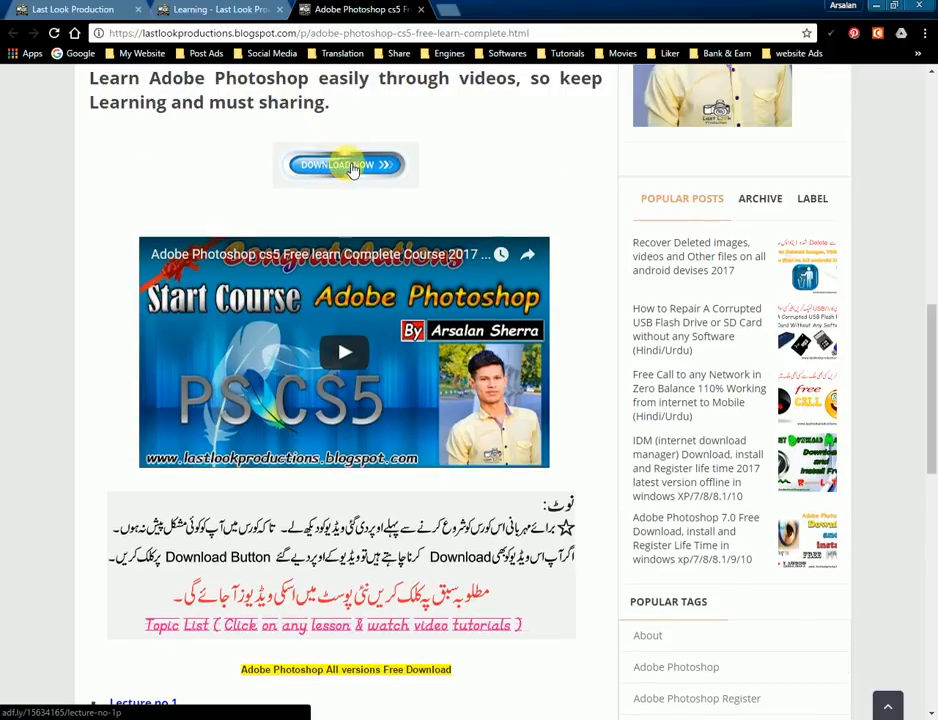
scroll(300, 300, down, 4)
scroll(258, 321, down, 1)
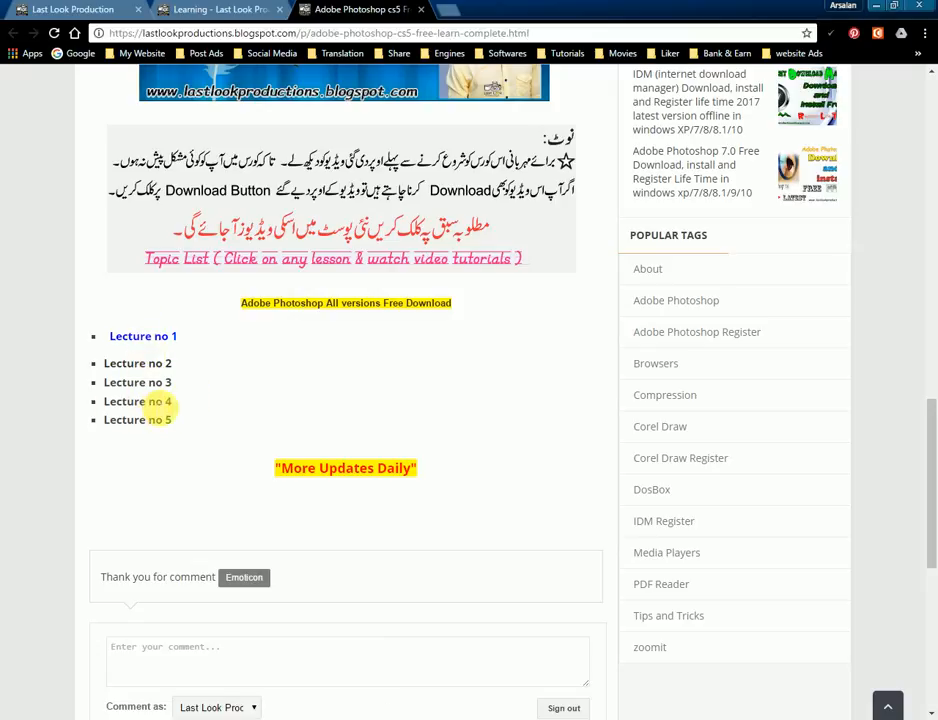
scroll(135, 135, up, 2)
scroll(128, 137, up, 4)
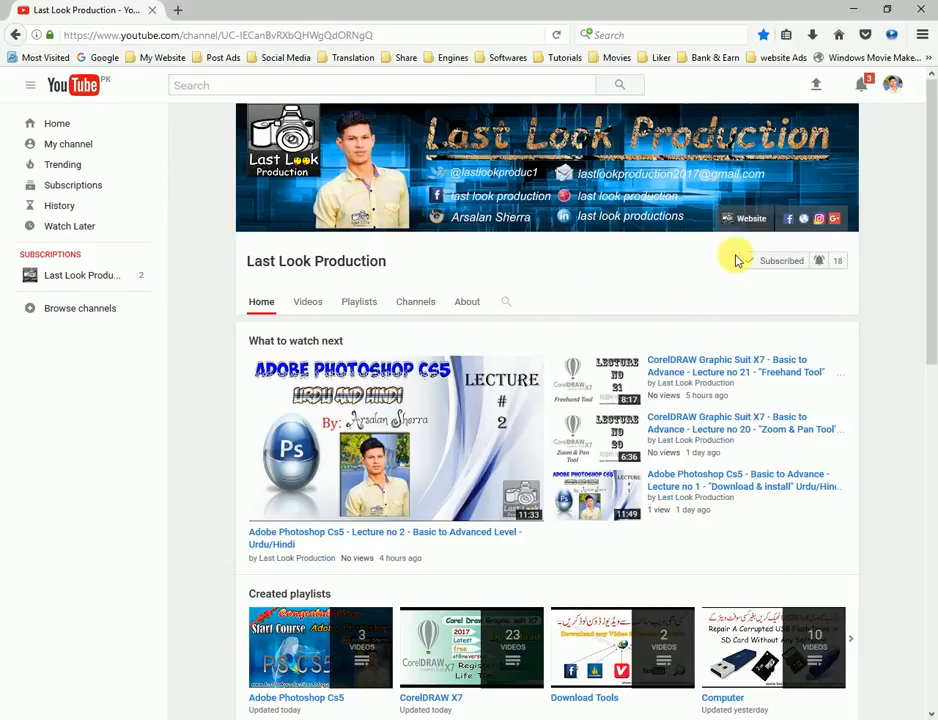
On the Last Look Production YouTube channel, save the notification settings with all notifications enabled.
click(819, 260)
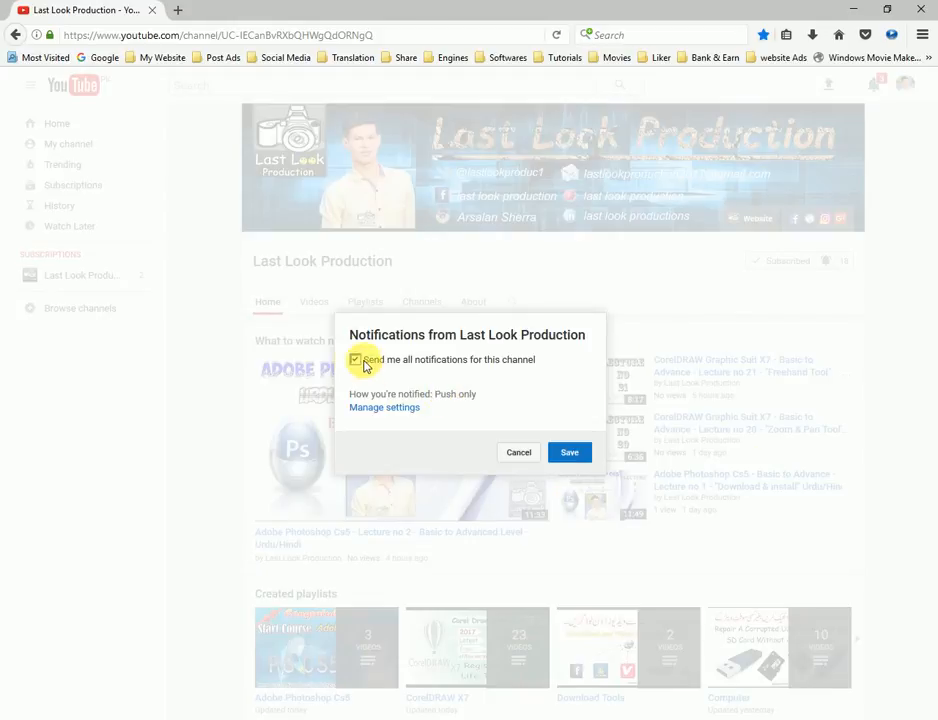
click(567, 455)
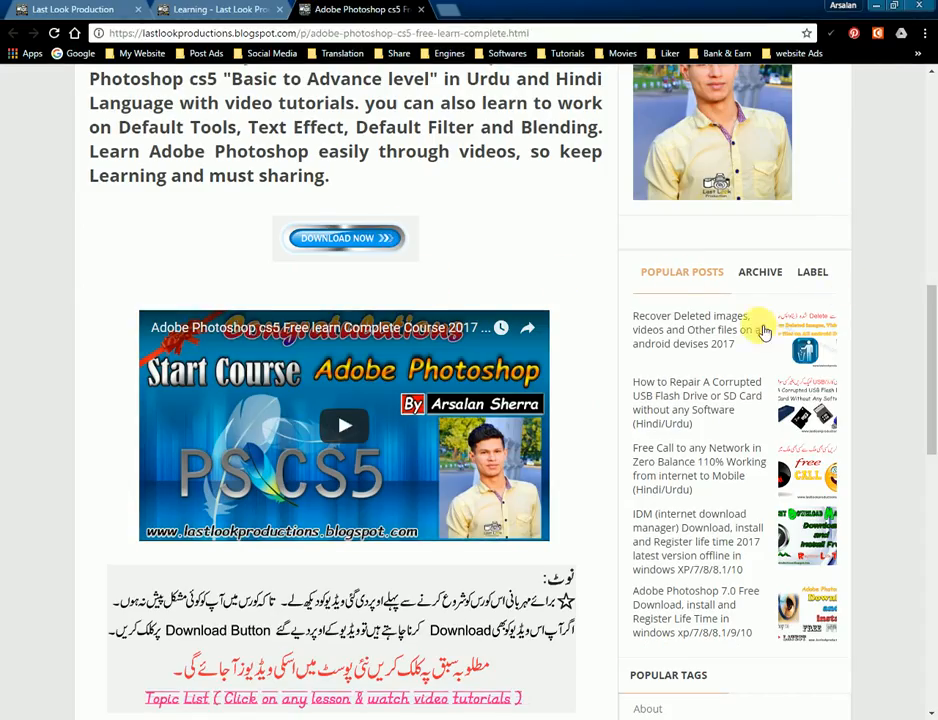
Return to the Photoshop course page on the blog and examine the footer's Follow by Email field.
scroll(764, 318, down, 5)
scroll(760, 338, down, 5)
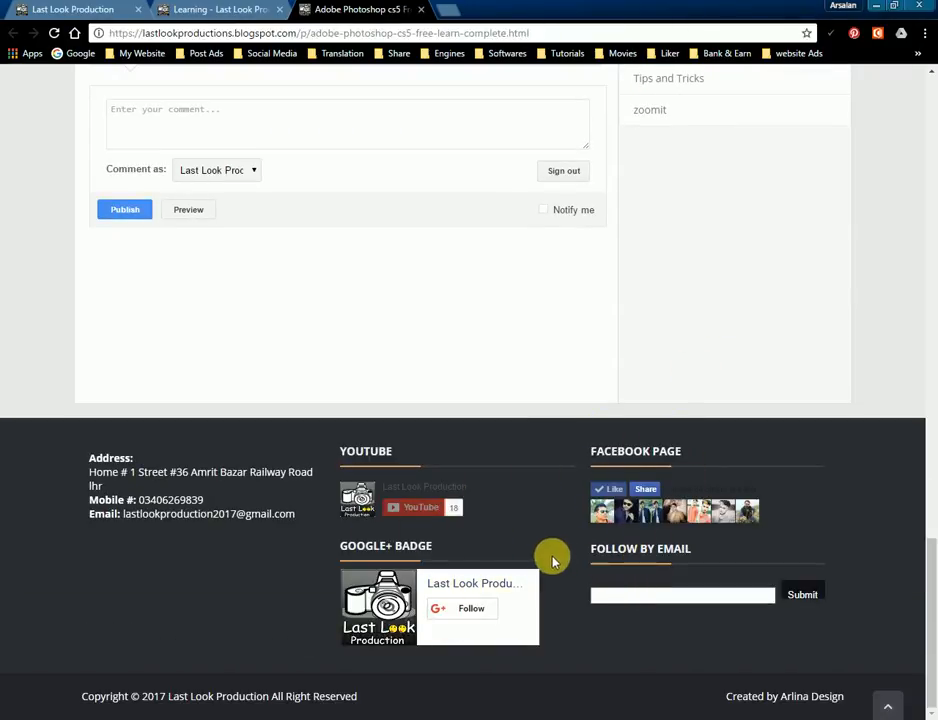
click(630, 598)
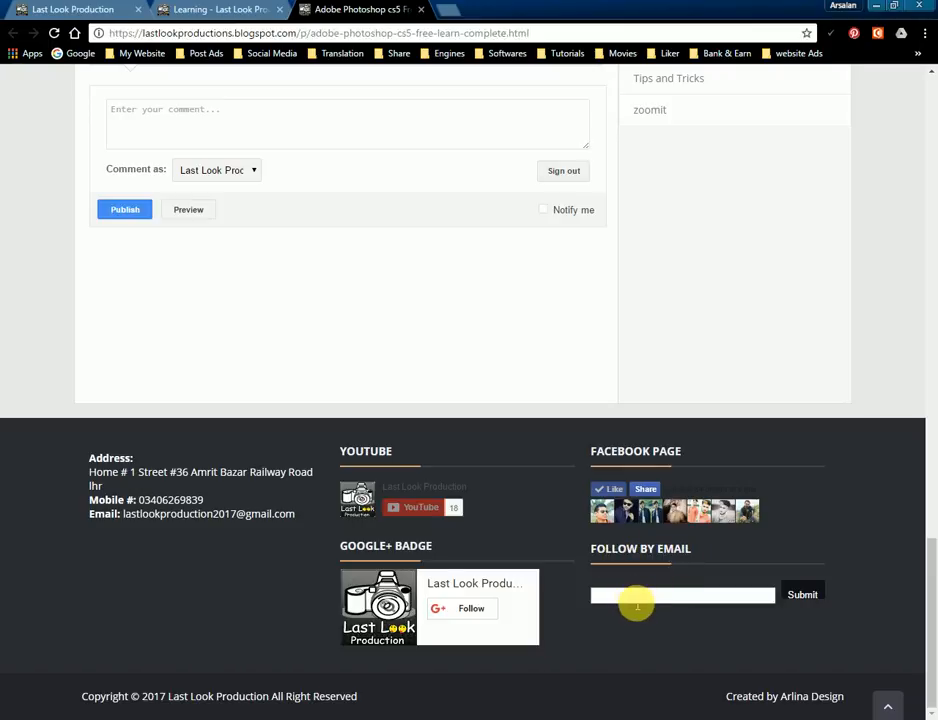
click(637, 602)
click(895, 659)
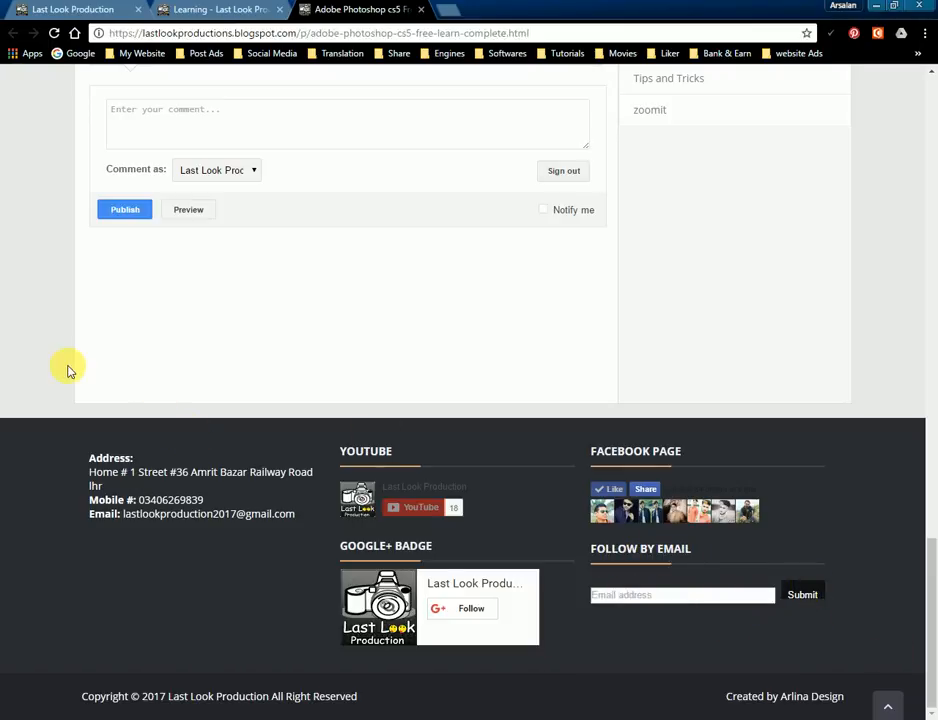
scroll(80, 398, up, 10)
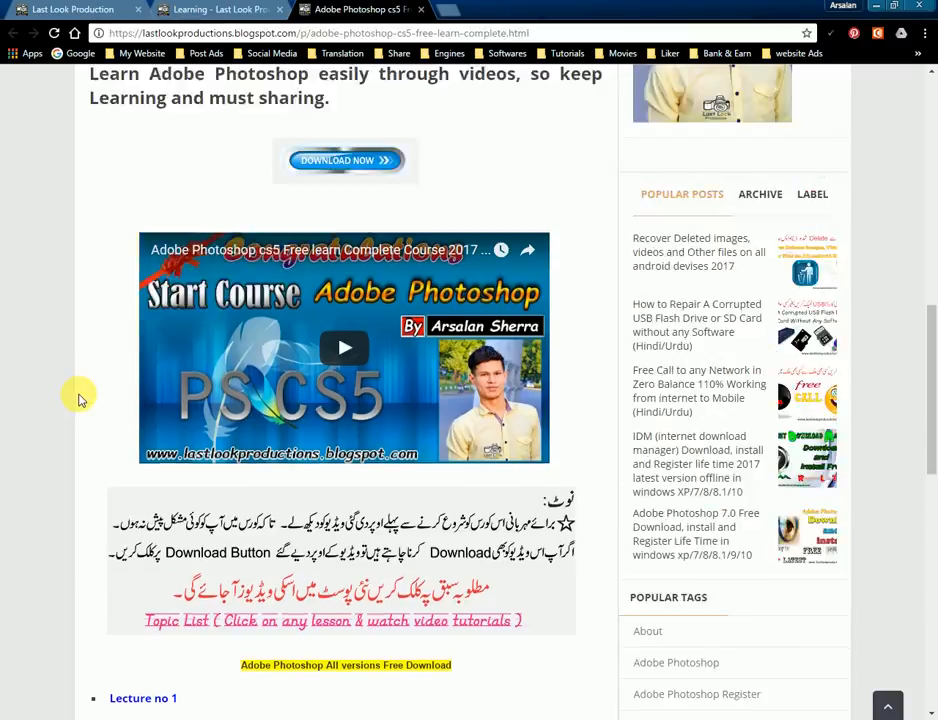
scroll(80, 398, up, 7)
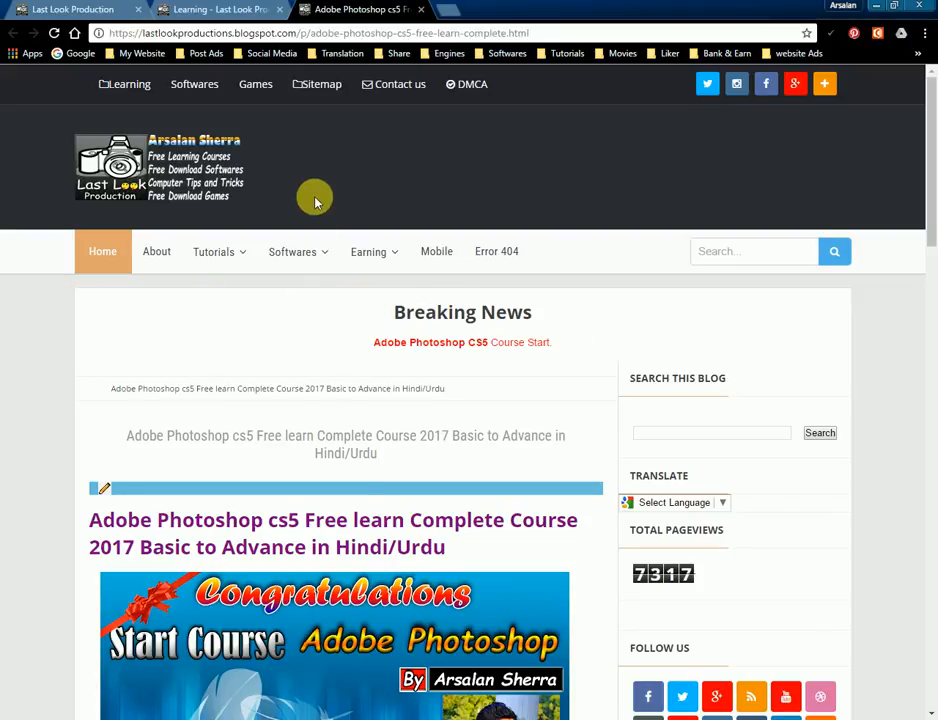
scroll(325, 147, down, 1)
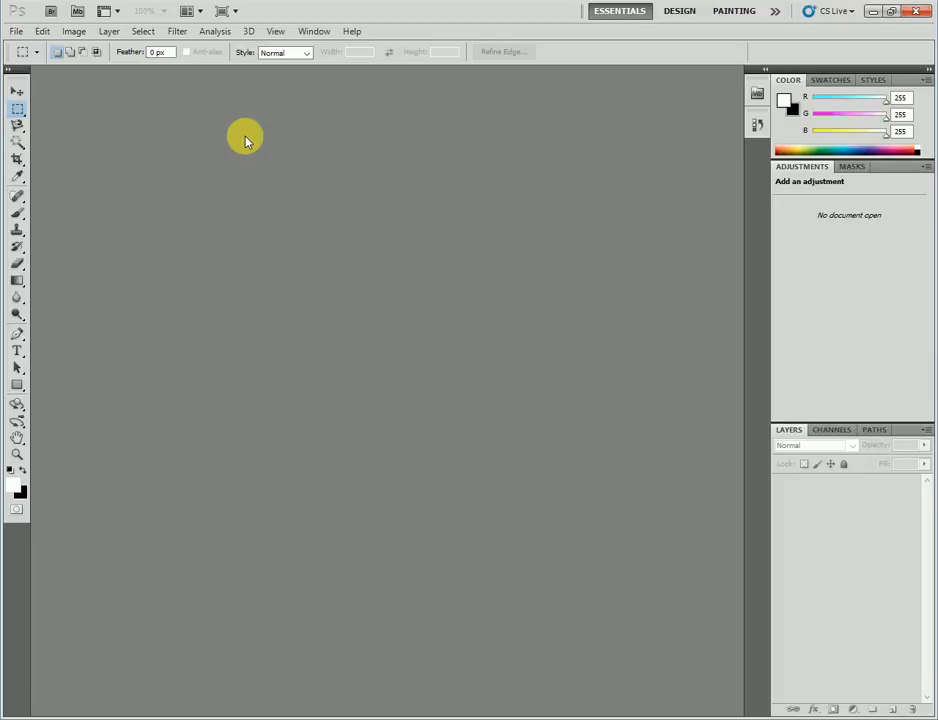
In Photoshop, examine the tool variants available in the marquee and lasso tool groups.
click(22, 91)
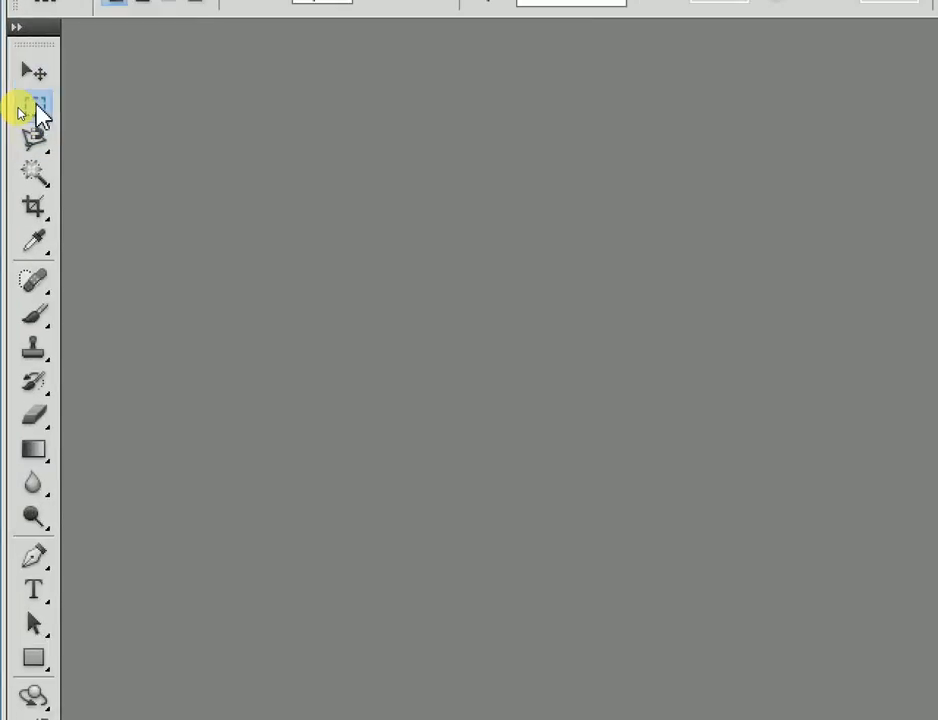
click(20, 108)
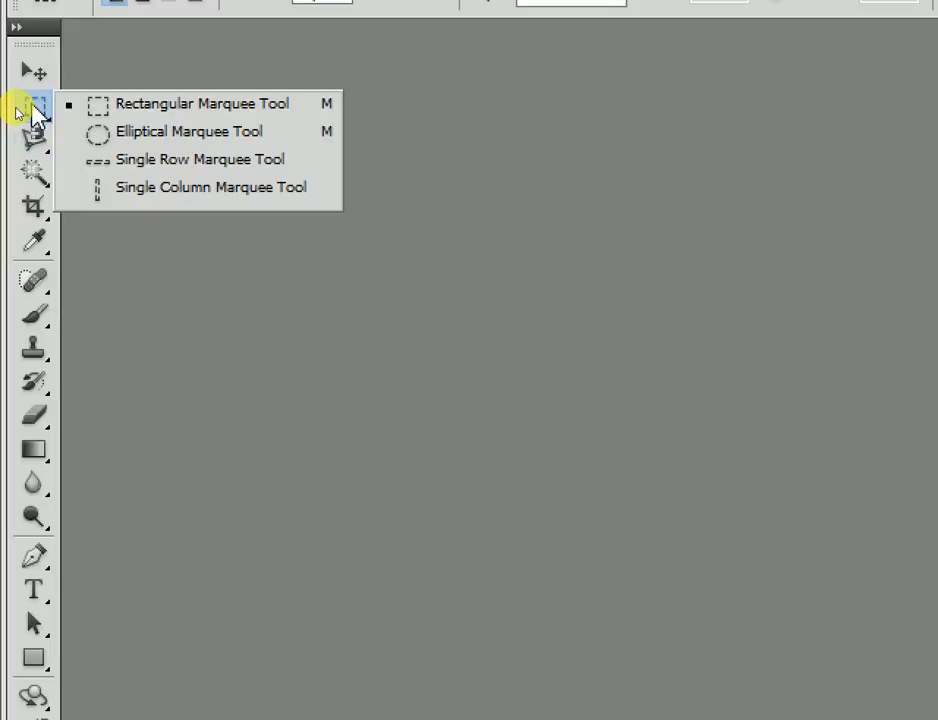
click(35, 112)
click(37, 146)
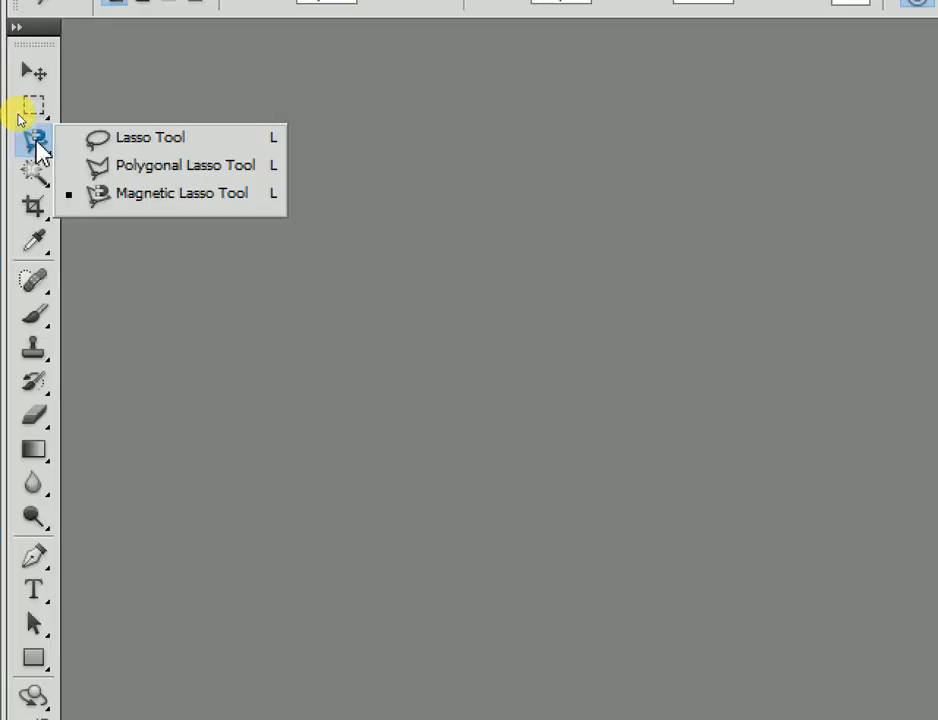
click(36, 104)
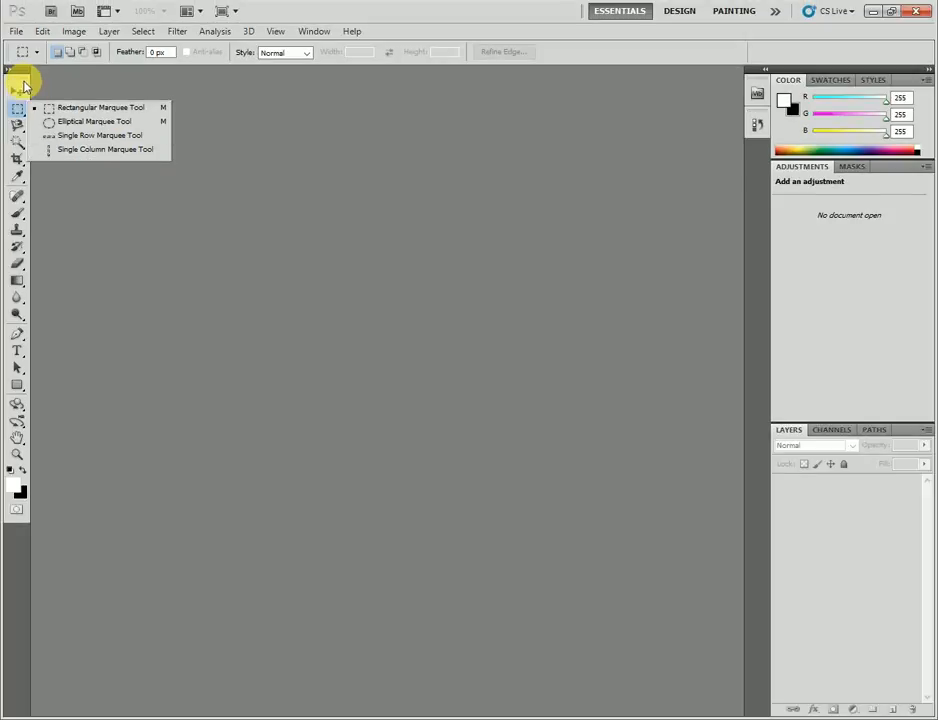
Create a new 1280 × 720 pixel document at 300 pixels/inch in 8-bit RGB Color with a white background.
click(16, 32)
click(31, 63)
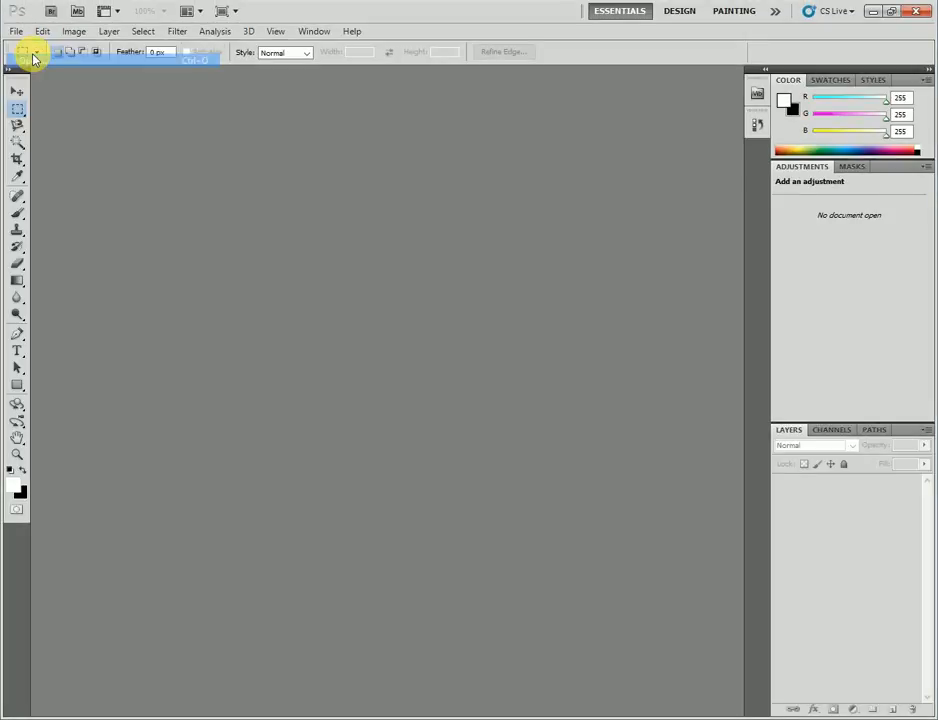
click(669, 94)
click(17, 32)
click(28, 46)
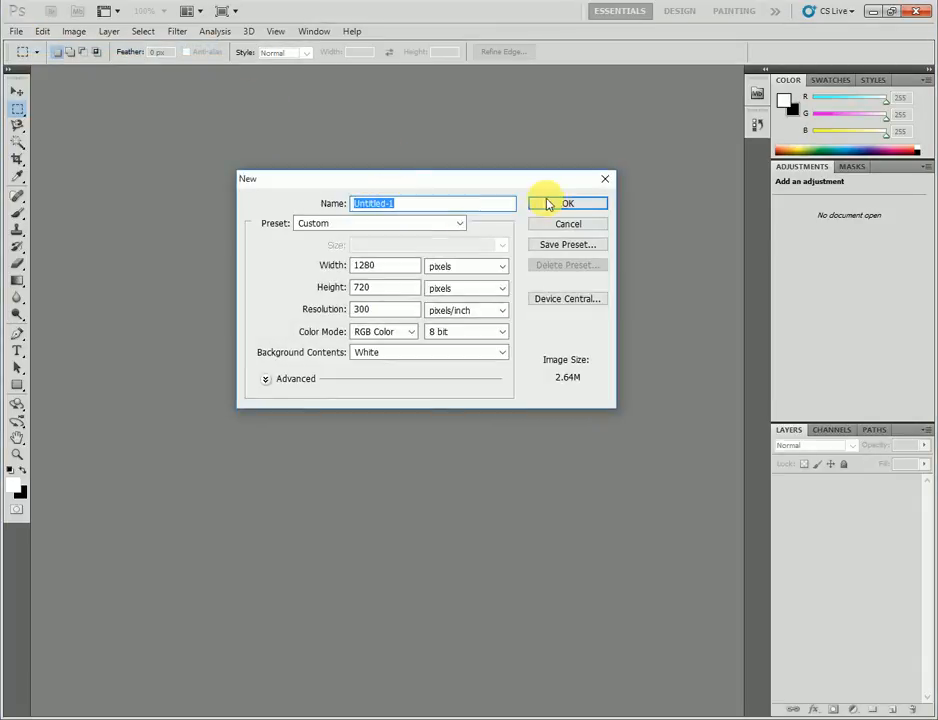
click(556, 204)
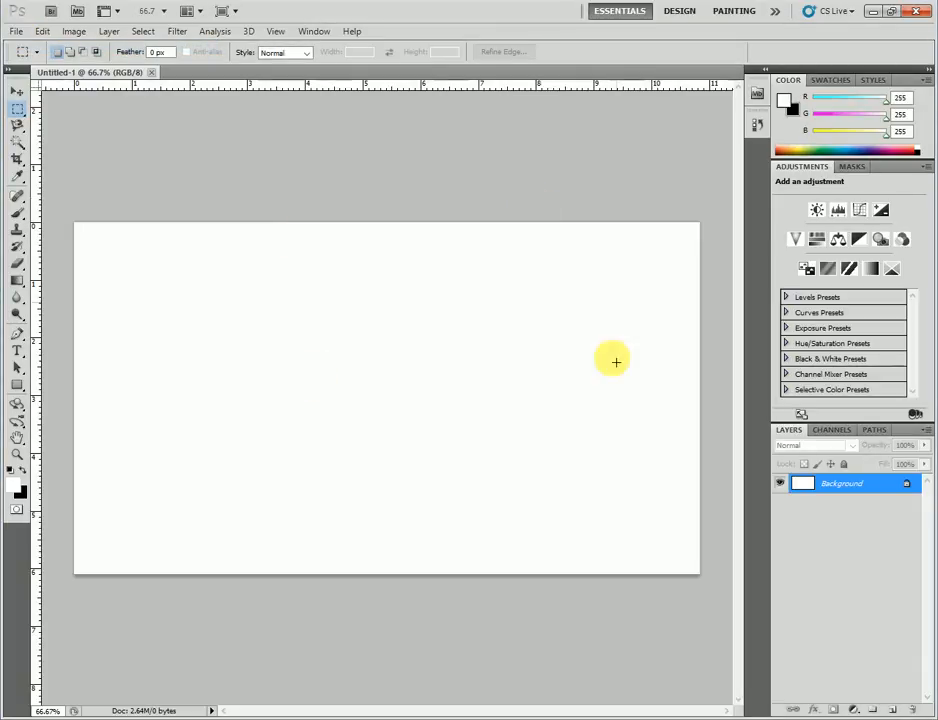
Draw a wide selection across the middle of the blank canvas with the Rectangular Marquee Tool.
right_click(22, 114)
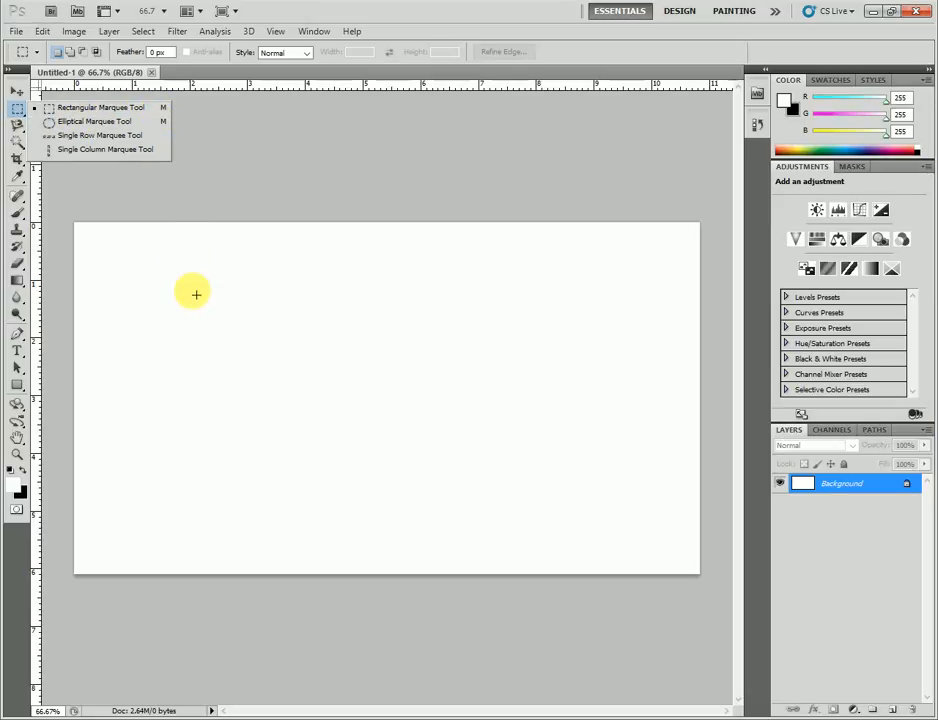
click(194, 292)
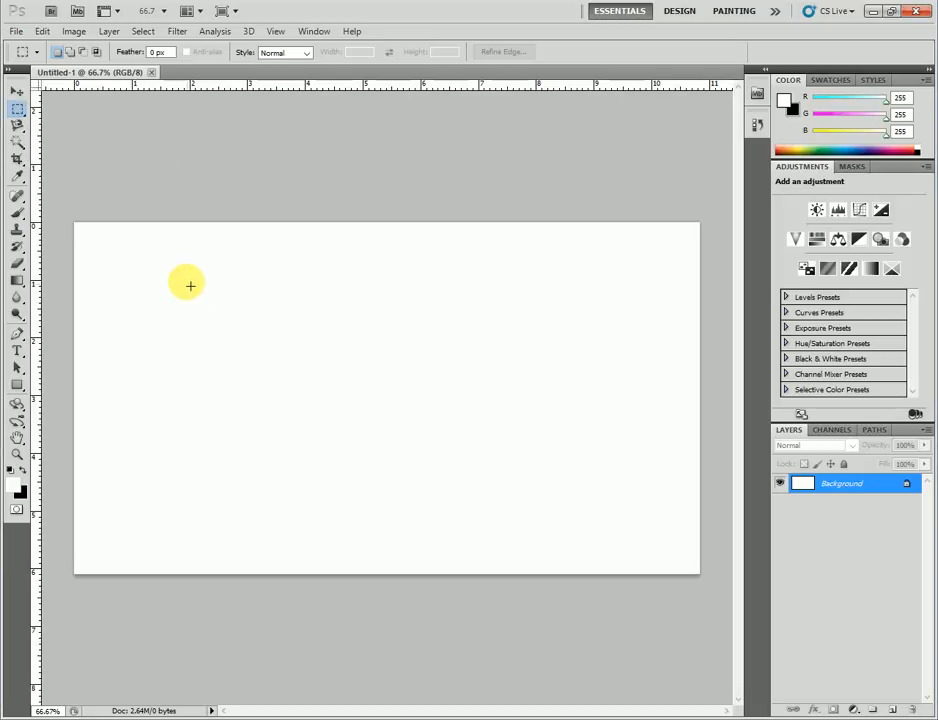
right_click(22, 113)
click(89, 118)
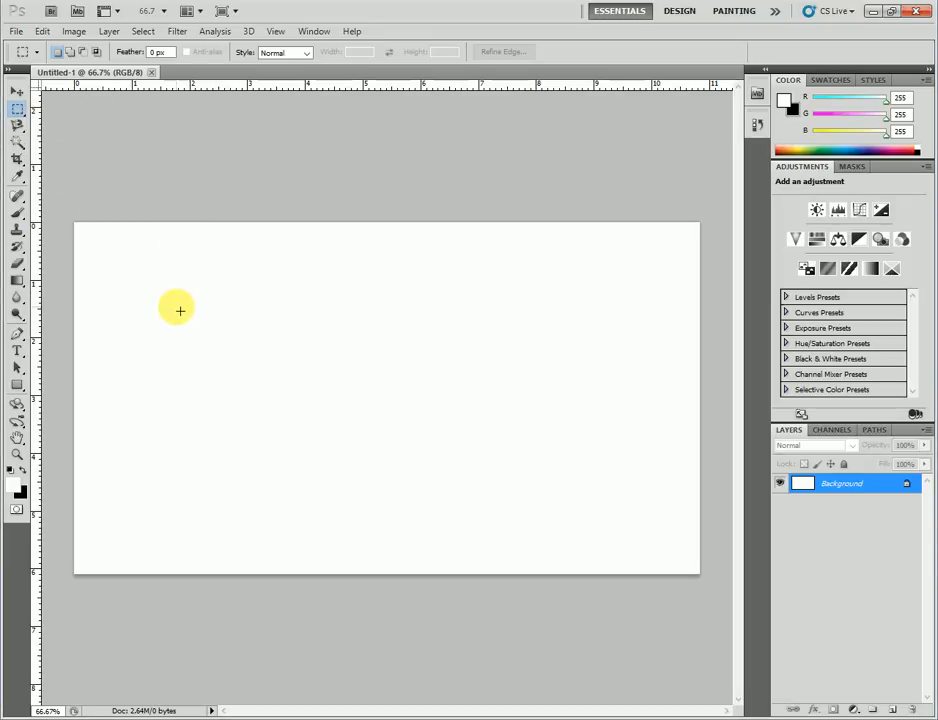
drag(167, 282, 535, 469)
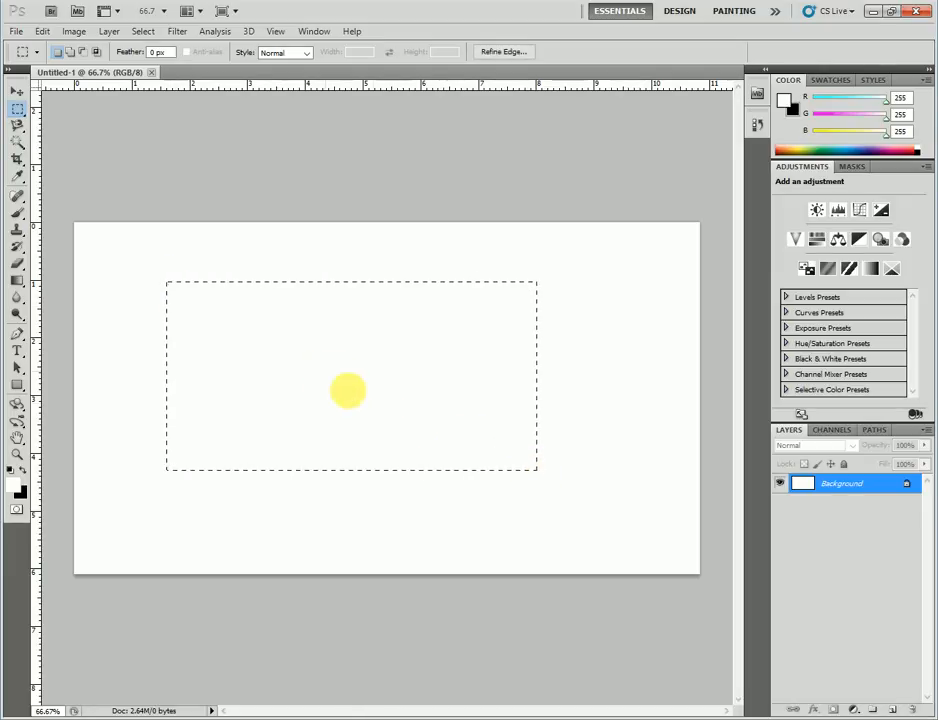
drag(325, 373, 379, 408)
drag(311, 411, 255, 394)
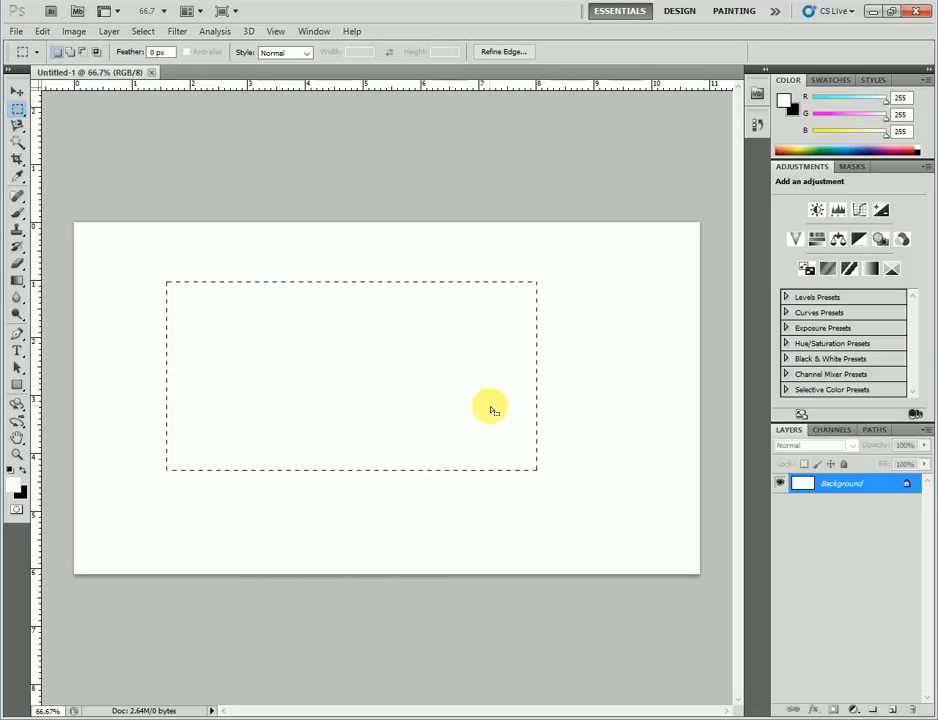
Add a text layer with the author's first name in 12 pt Komika Sketch near the middle of the canvas.
click(17, 90)
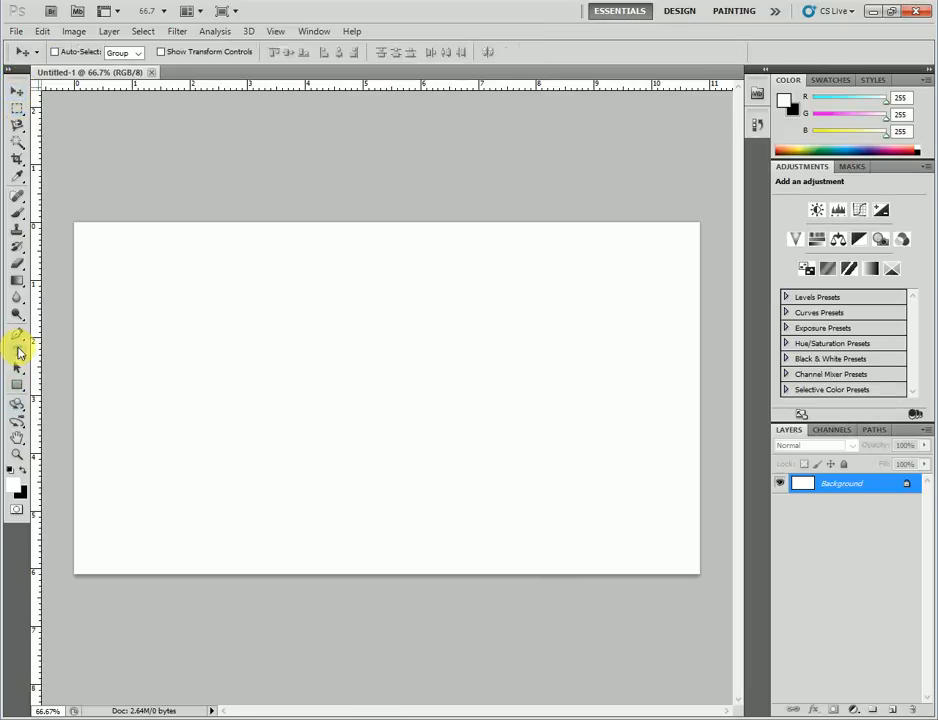
click(17, 350)
click(313, 408)
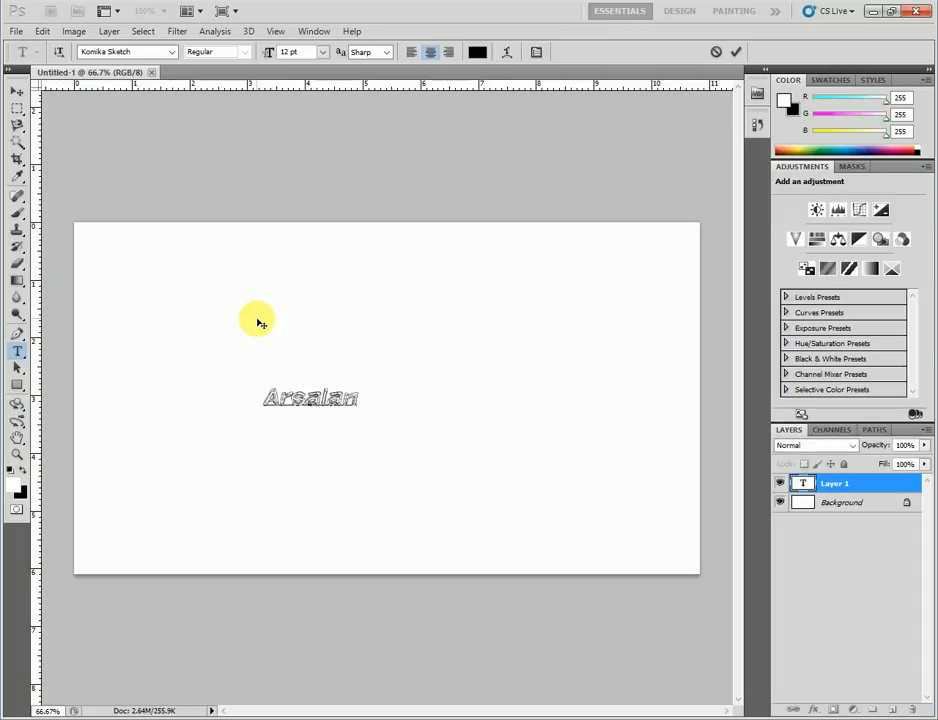
click(17, 91)
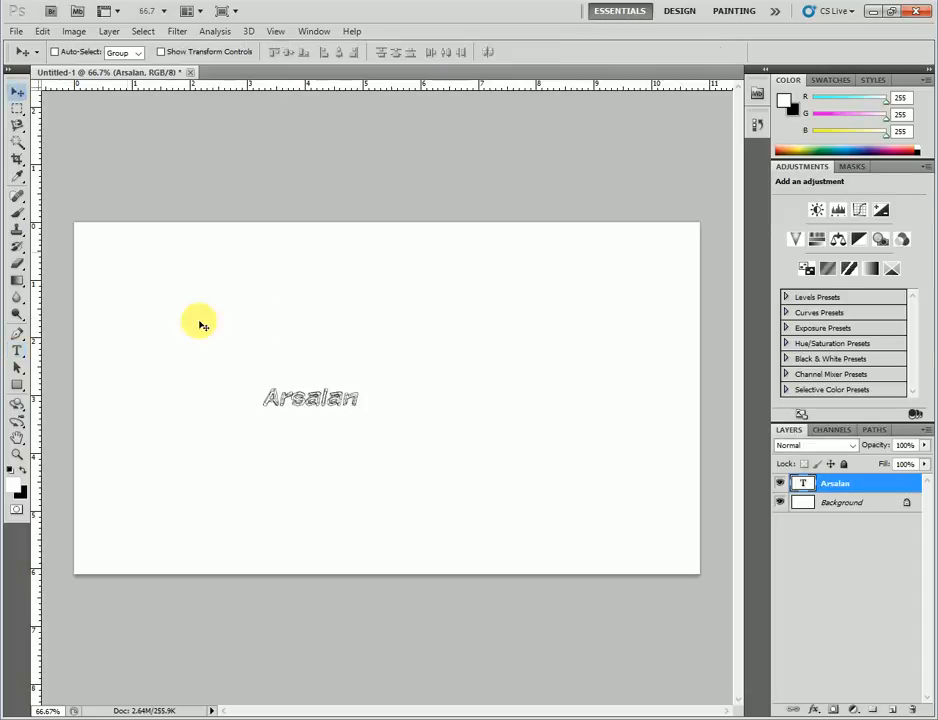
Scale the text to about 353% width and 292% height, centre it horizontally on the canvas and apply the transformation.
drag(360, 387, 597, 333)
drag(476, 381, 429, 418)
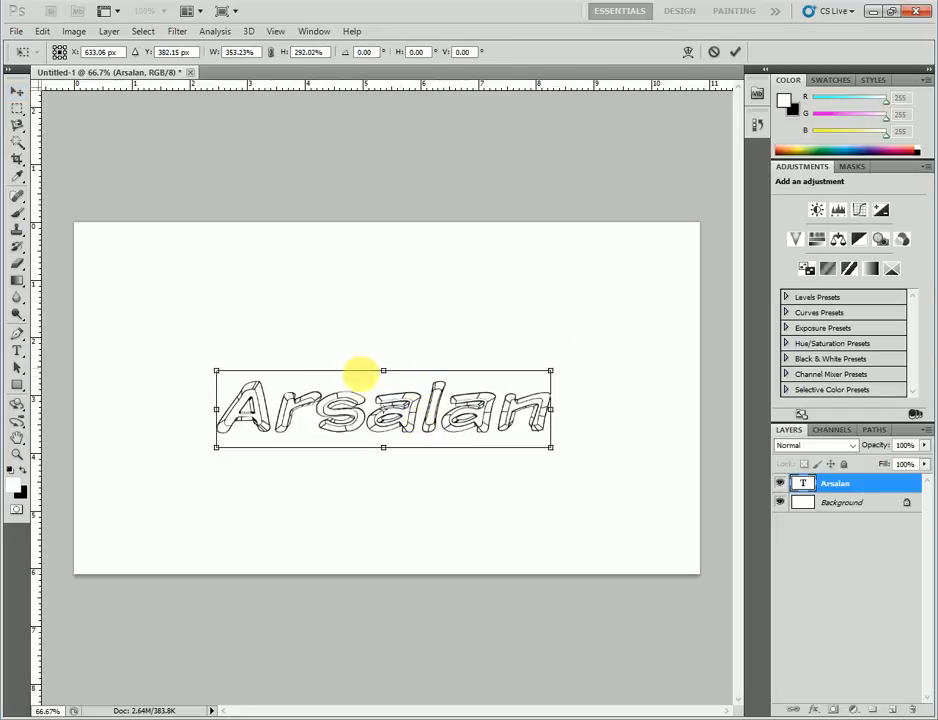
click(16, 90)
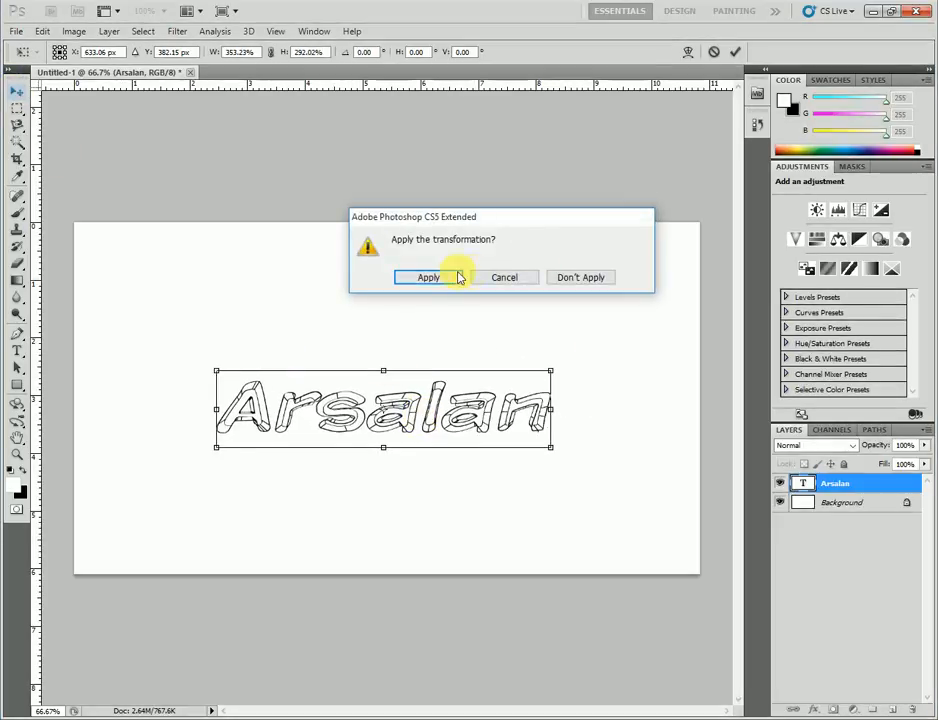
click(452, 277)
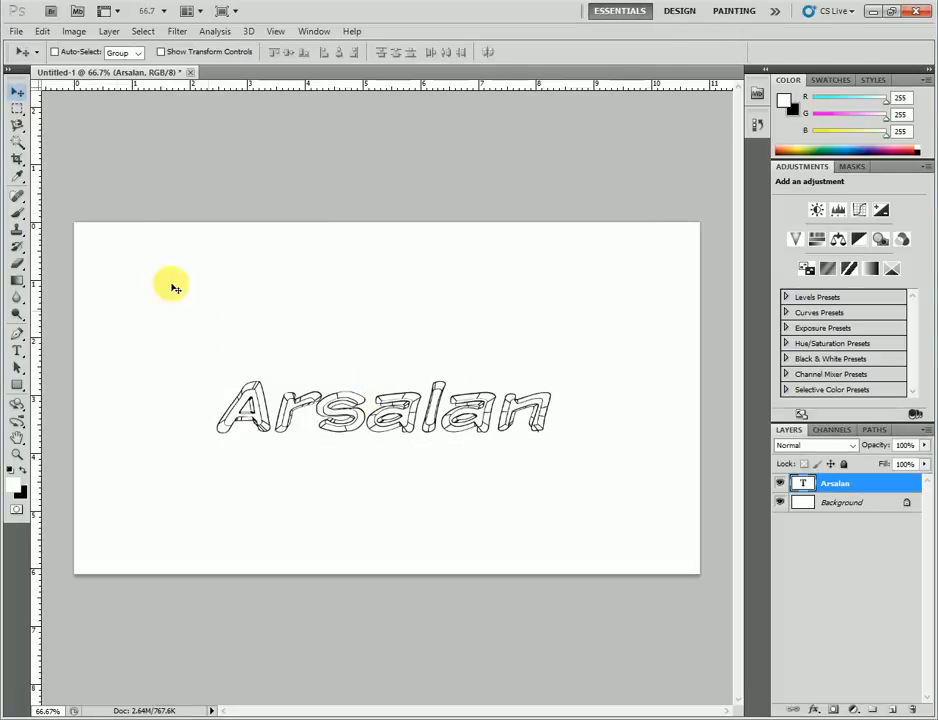
Draw a selection around the whole enlarged text with the Rectangular Marquee Tool.
click(16, 107)
click(63, 108)
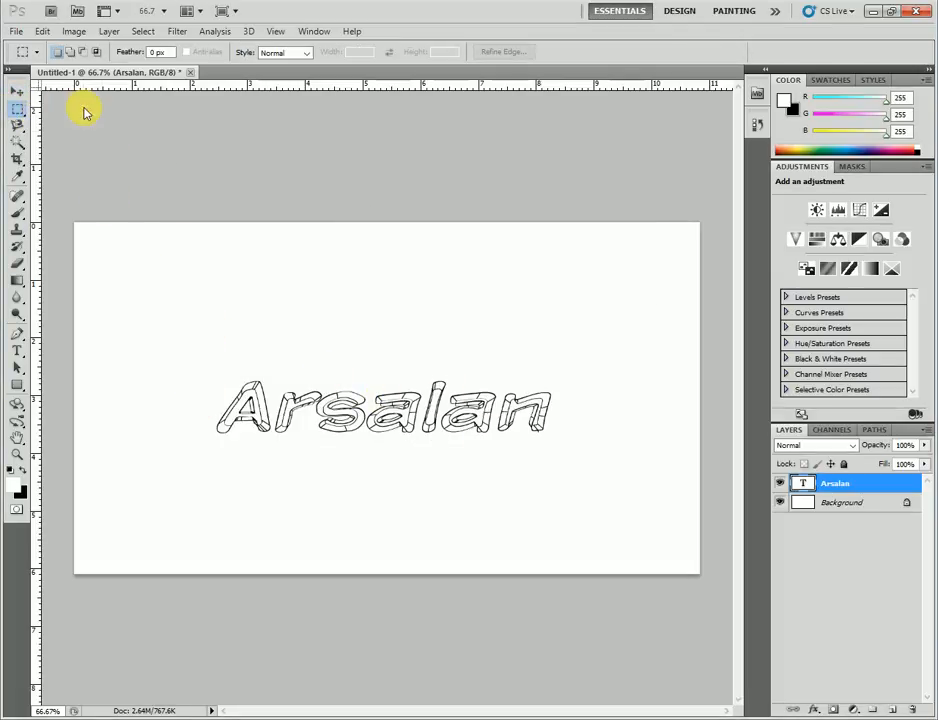
drag(250, 373, 408, 412)
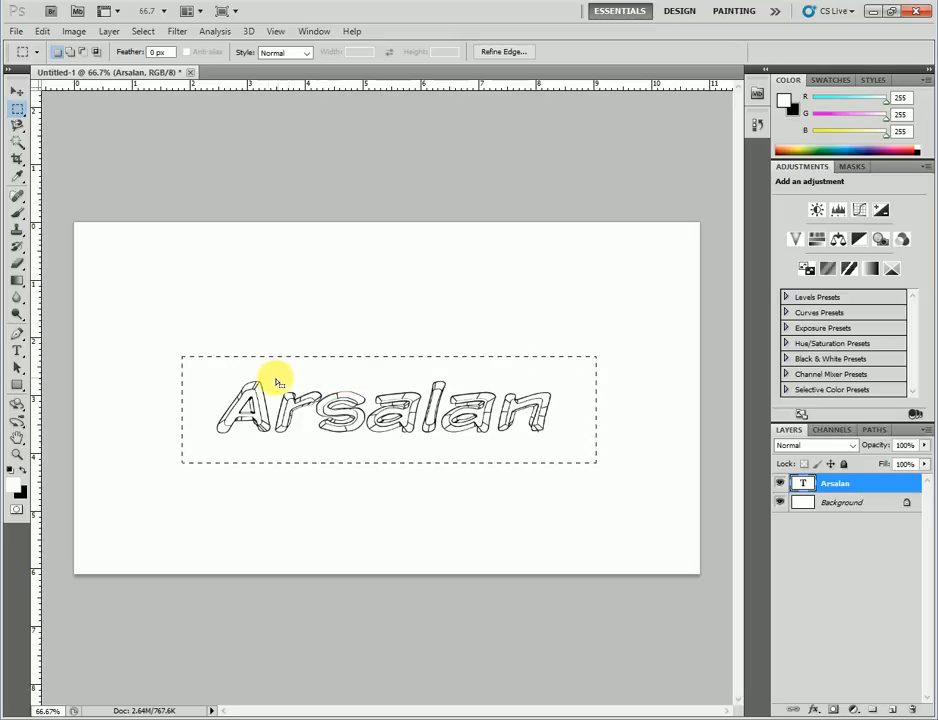
drag(535, 321, 120, 427)
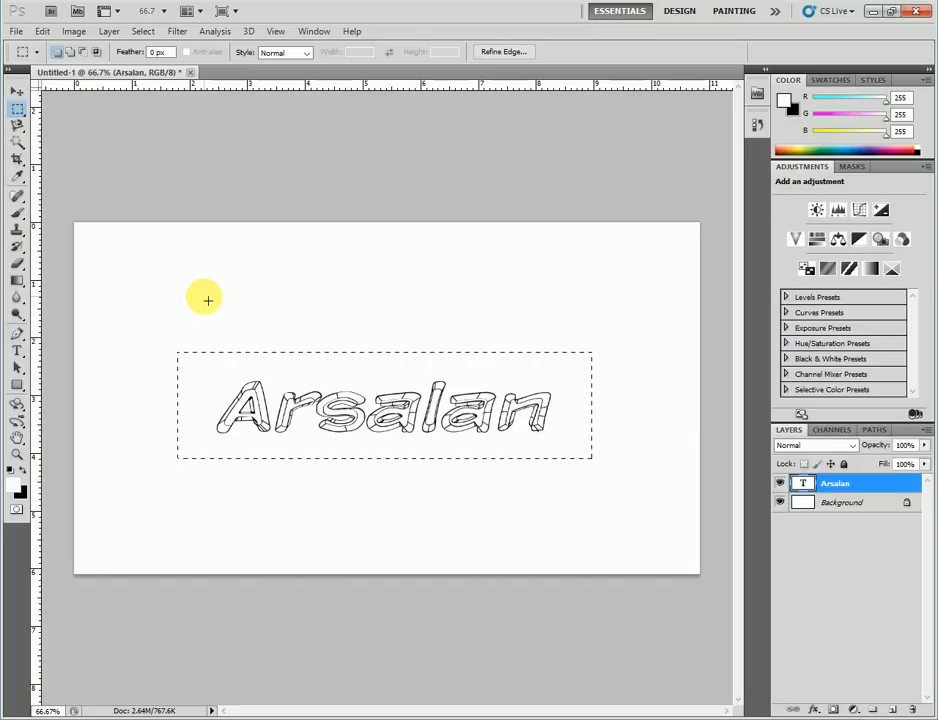
click(879, 502)
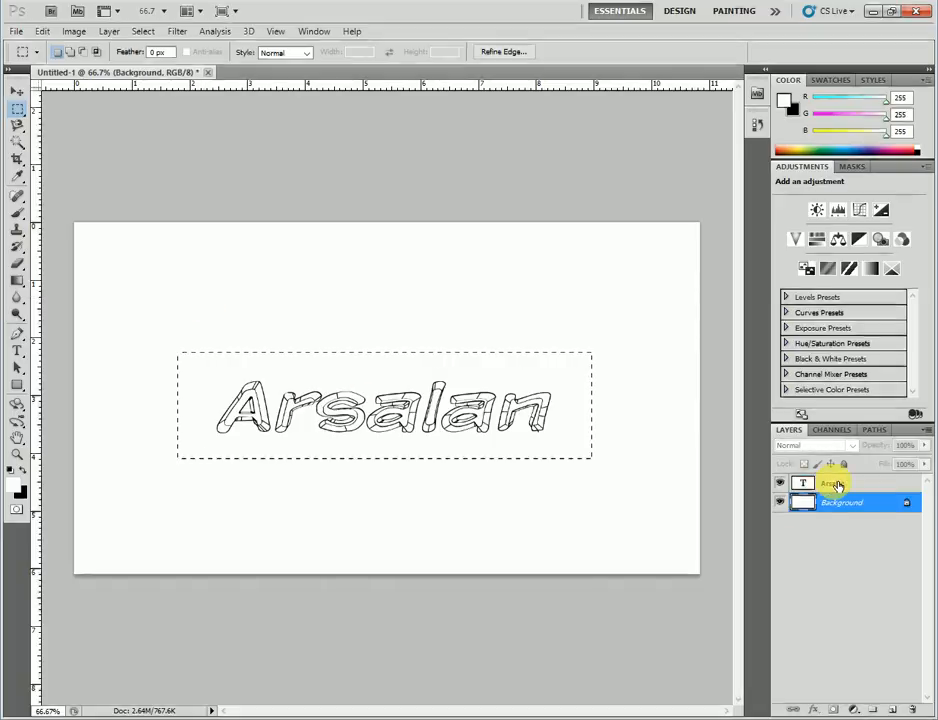
click(835, 484)
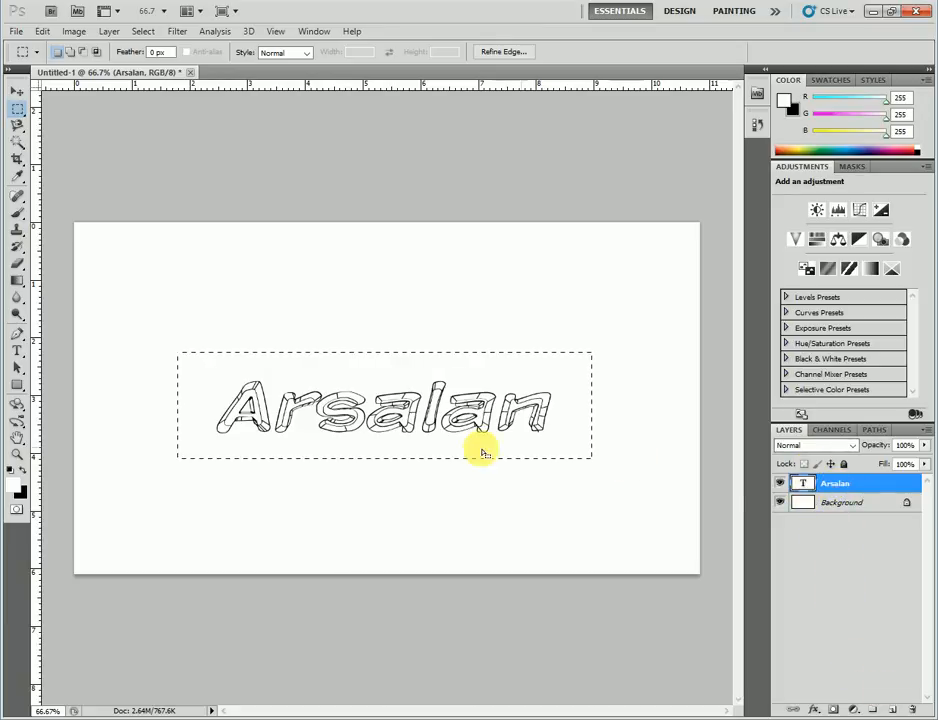
key(ctrl+z)
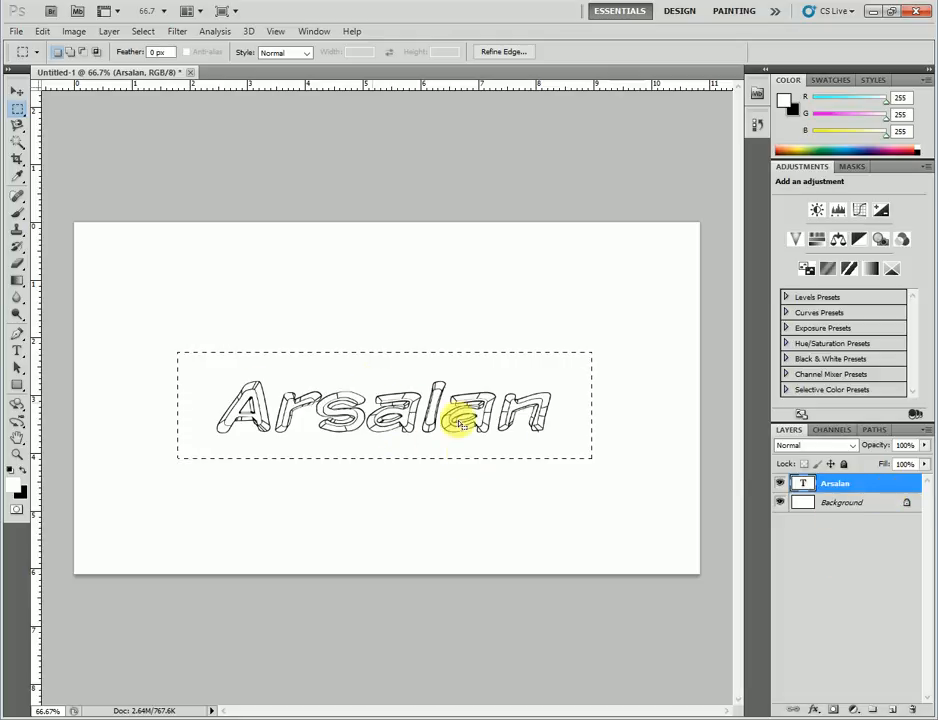
Delete the text layer and convert the locked Background into a regular layer named Layer 0.
right_click(878, 480)
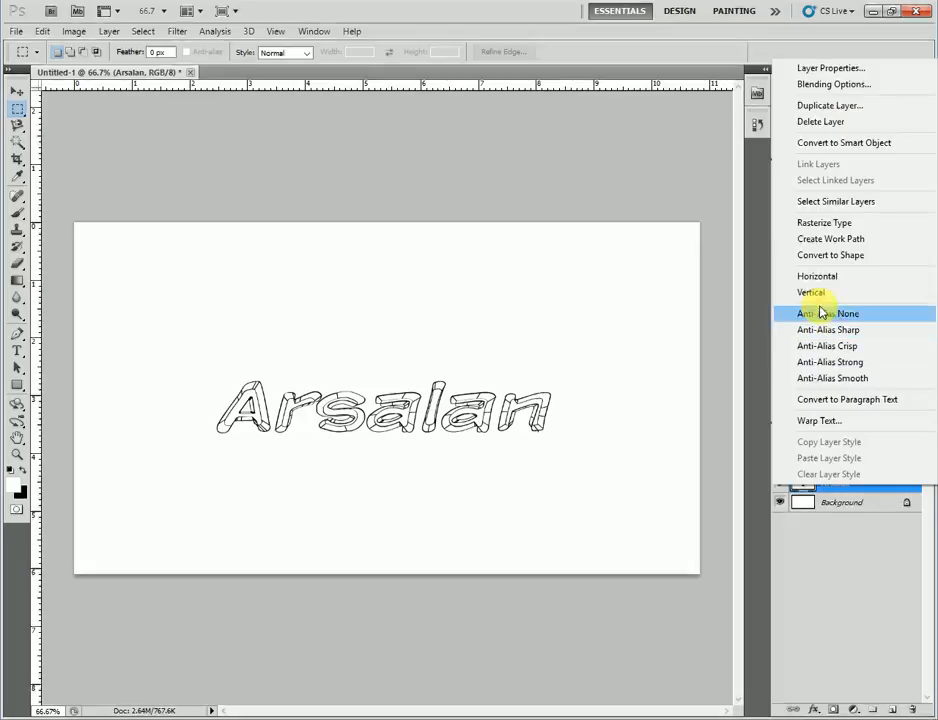
click(842, 484)
drag(840, 490, 913, 708)
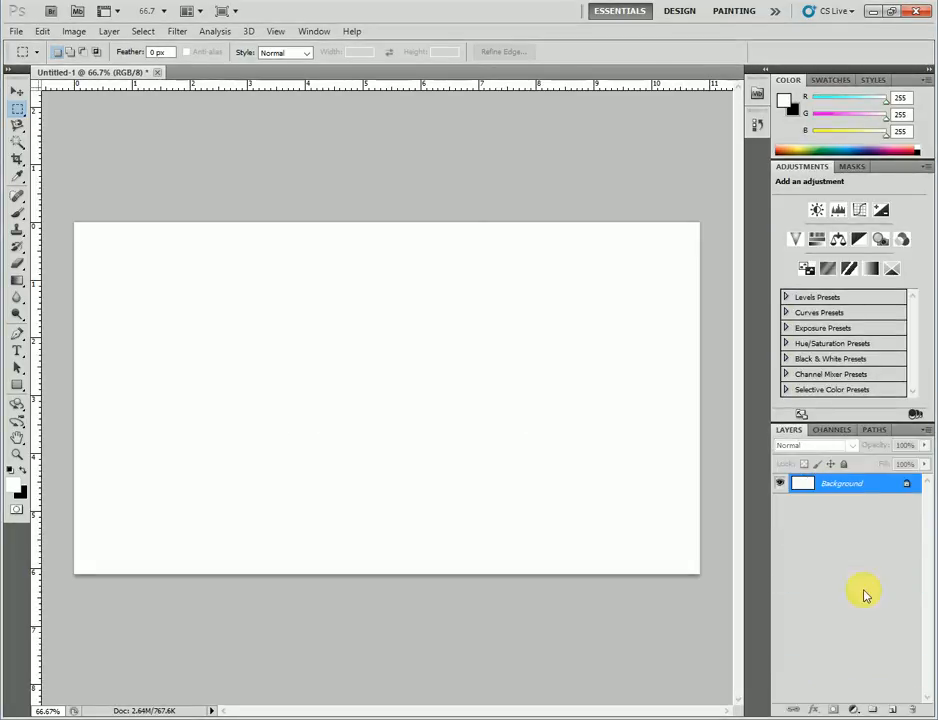
double_click(840, 483)
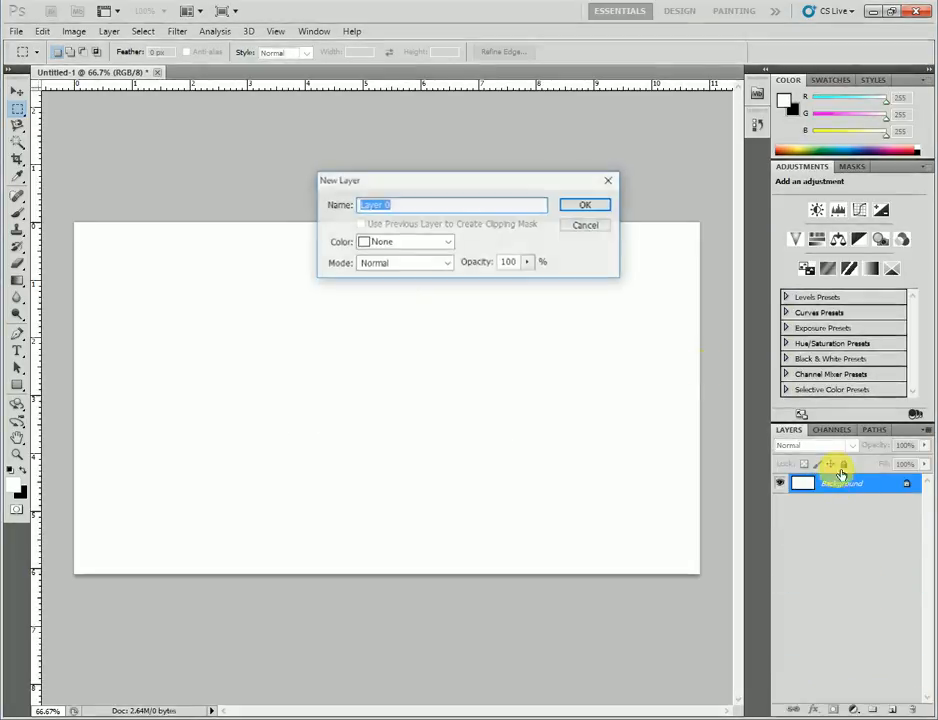
click(584, 205)
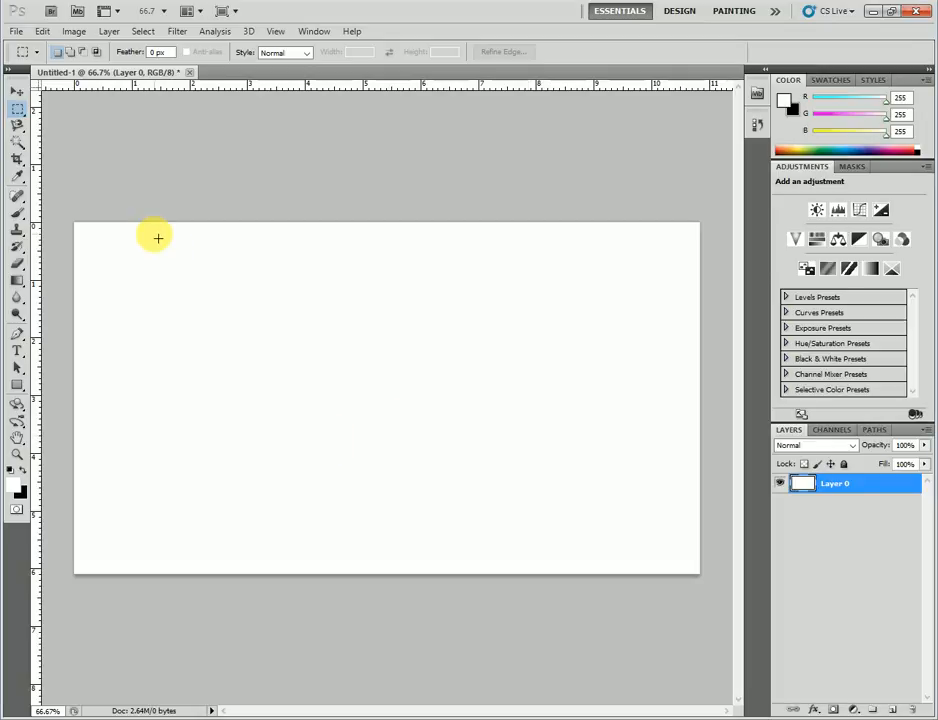
Fill a large rectangular selection around the canvas centre with magenta #ff00ea as the background colour and deselect it.
drag(155, 282, 585, 482)
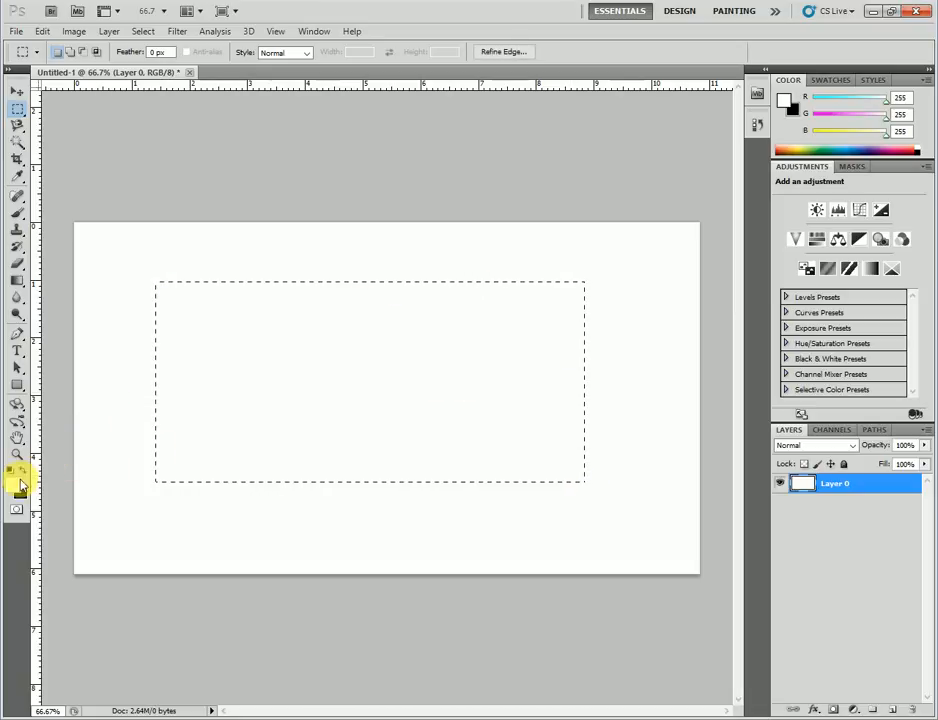
click(21, 497)
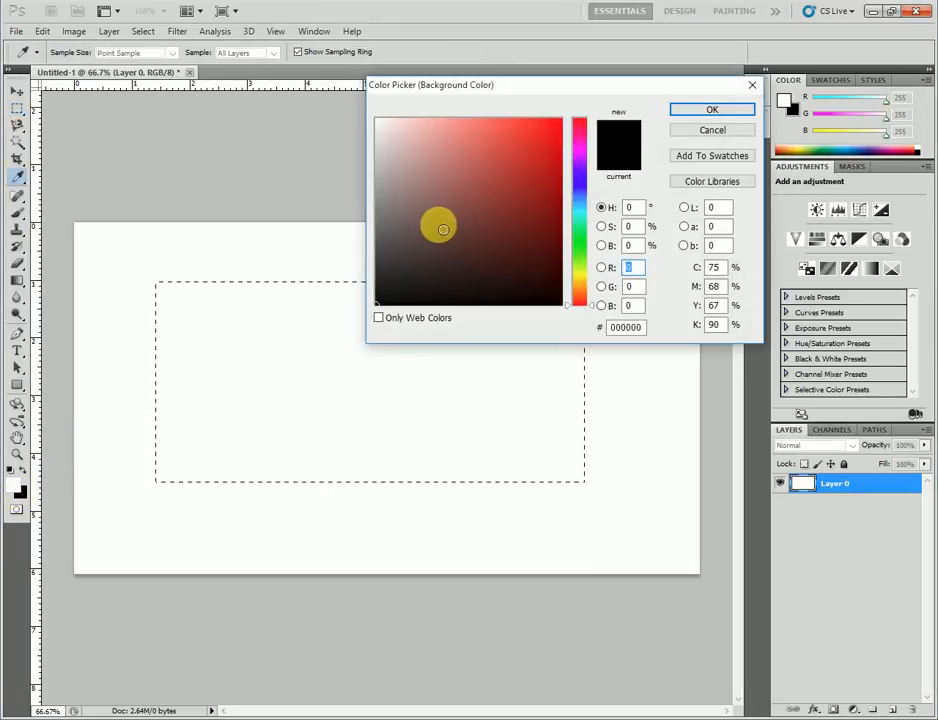
drag(440, 226, 572, 105)
click(577, 239)
click(515, 182)
drag(577, 171, 562, 118)
click(708, 109)
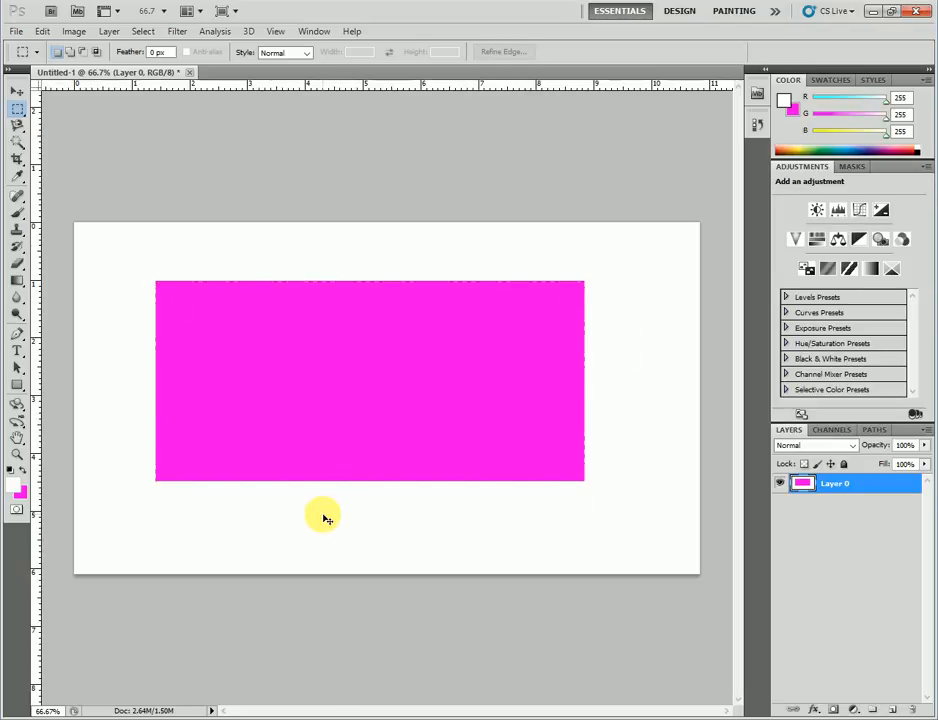
key(ctrl+z)
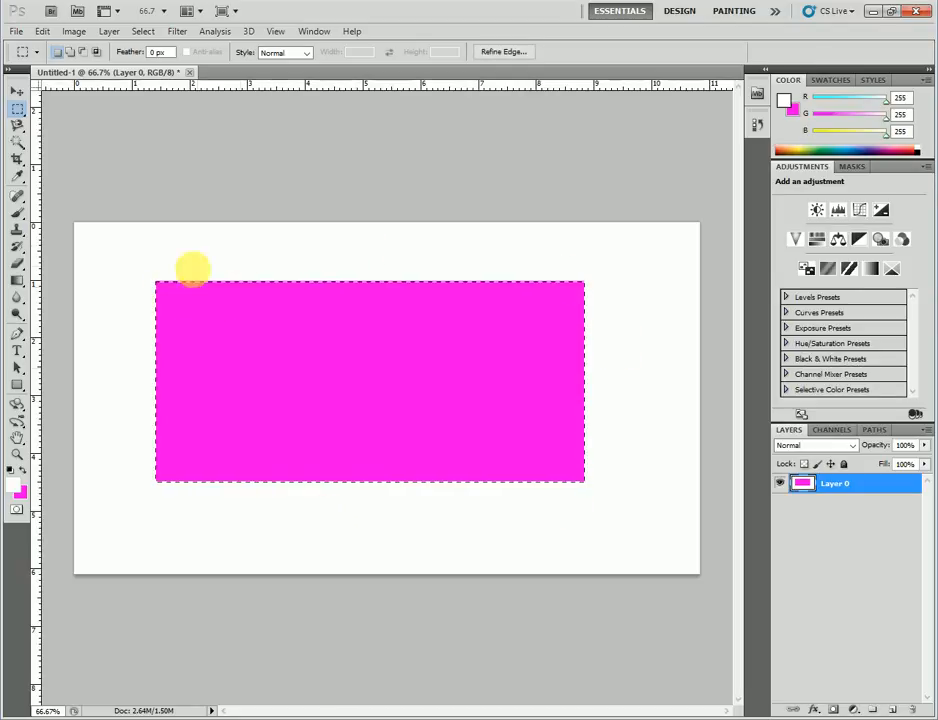
click(146, 33)
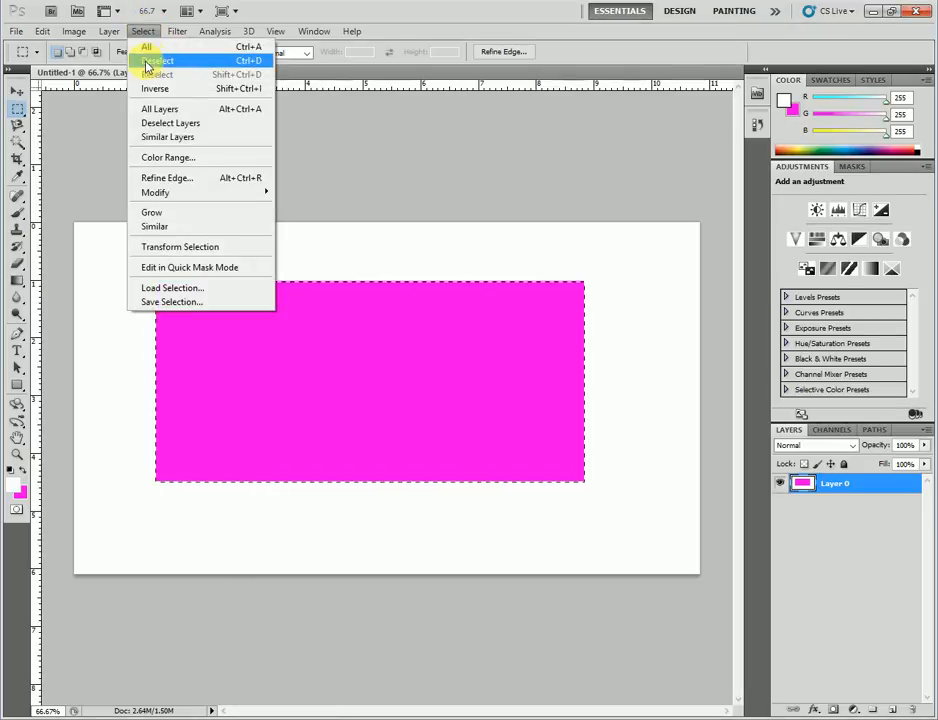
click(205, 62)
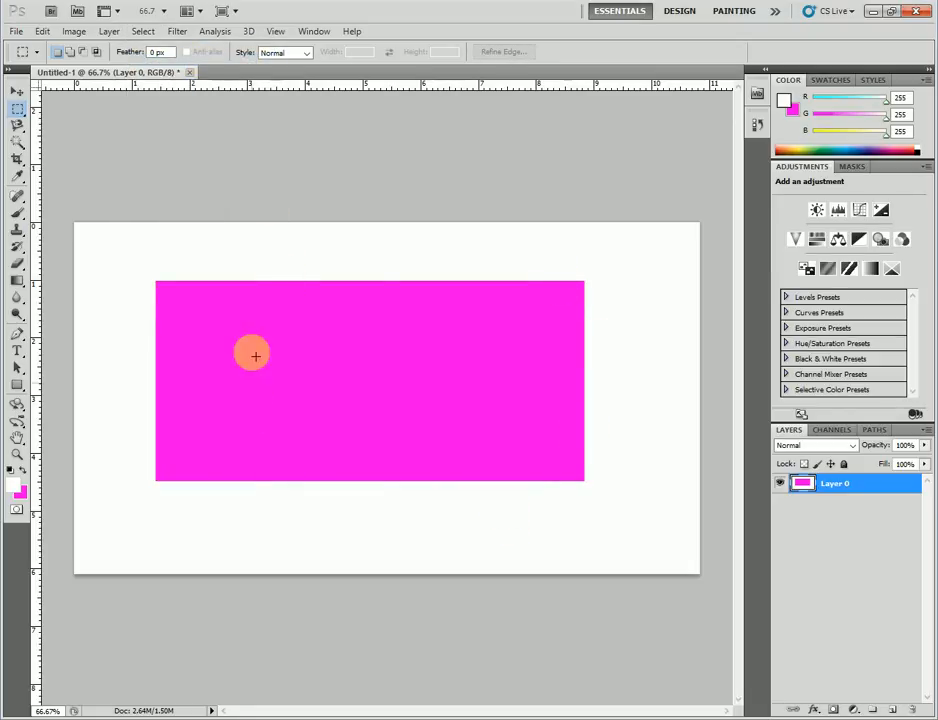
Add a new layer and draw a circular selection over the magenta rectangle's lower right corner with the Elliptical Marquee Tool.
click(17, 112)
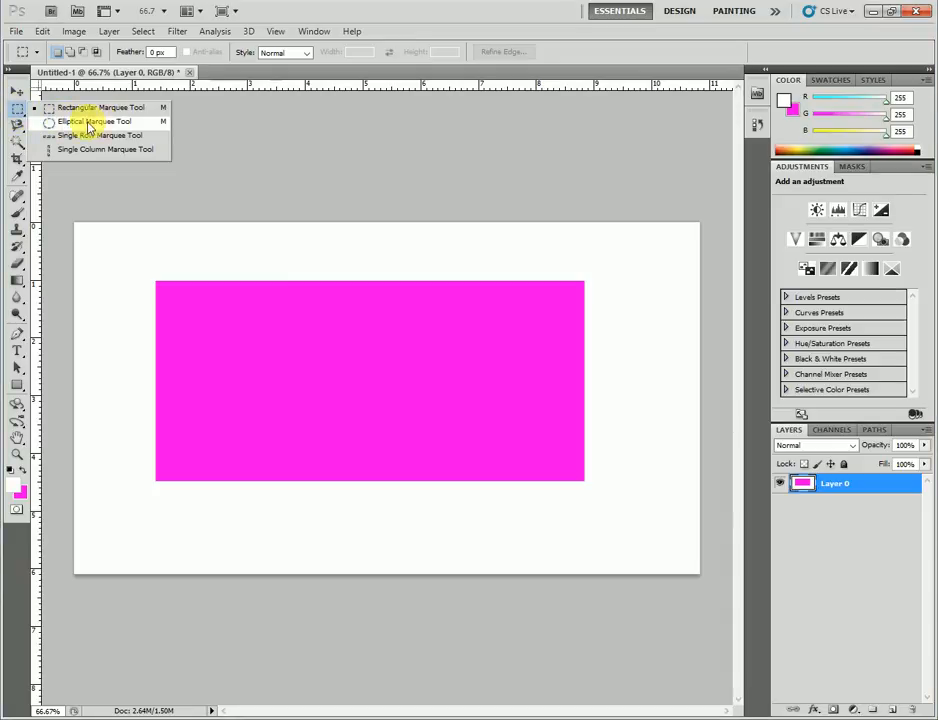
click(898, 710)
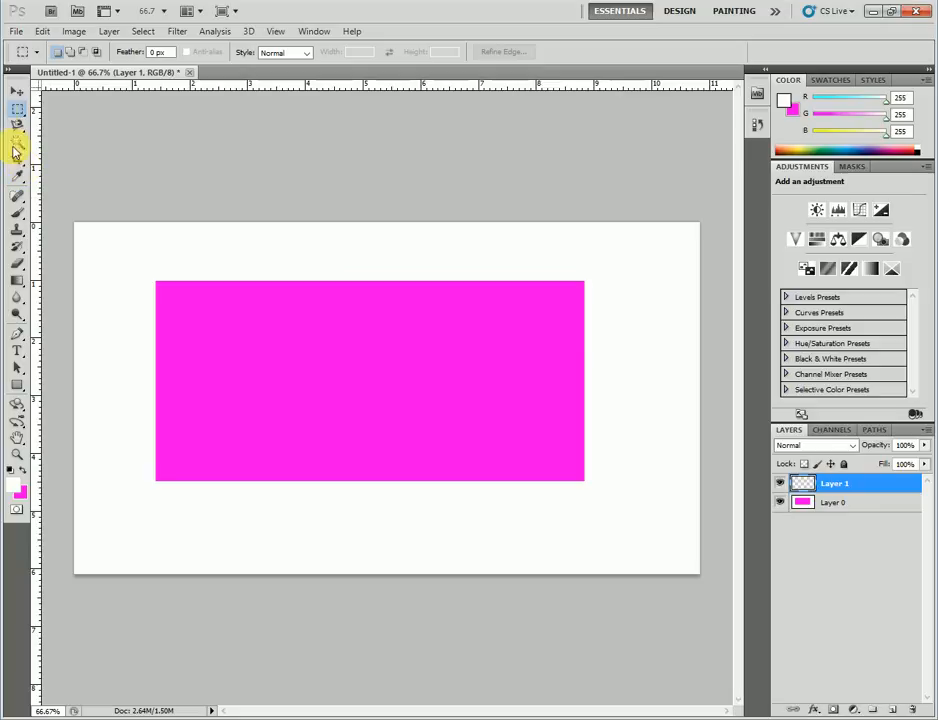
click(15, 110)
click(48, 118)
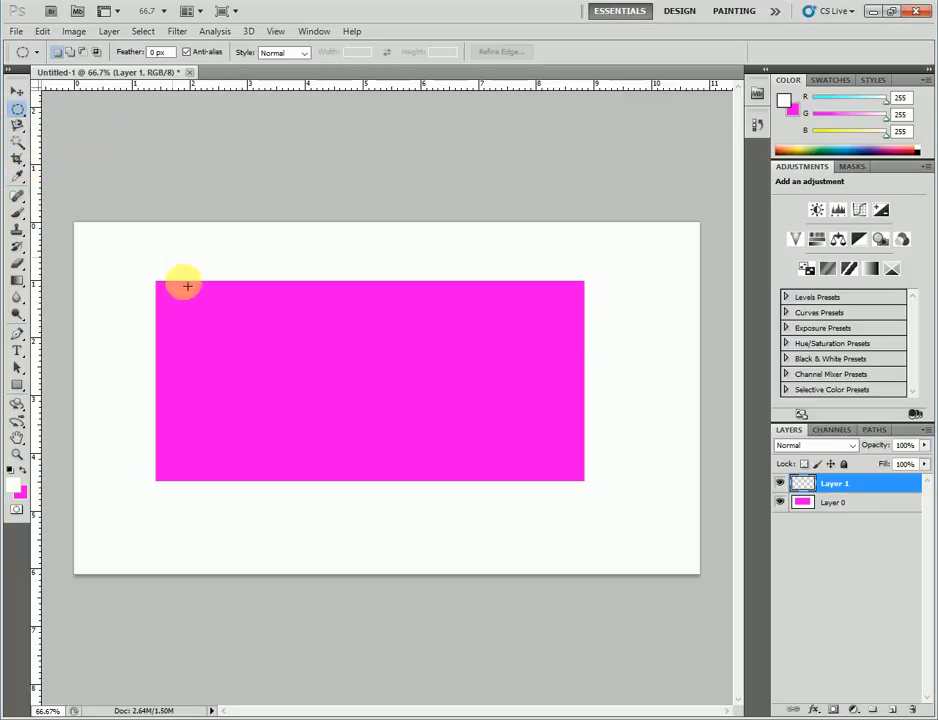
drag(118, 288, 400, 540)
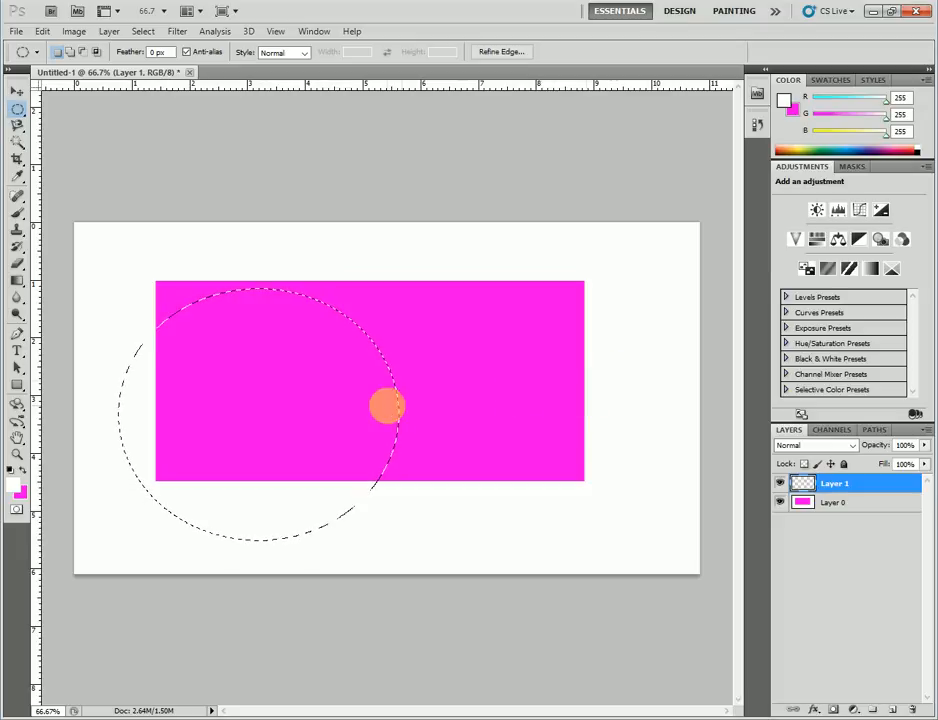
drag(382, 394, 672, 439)
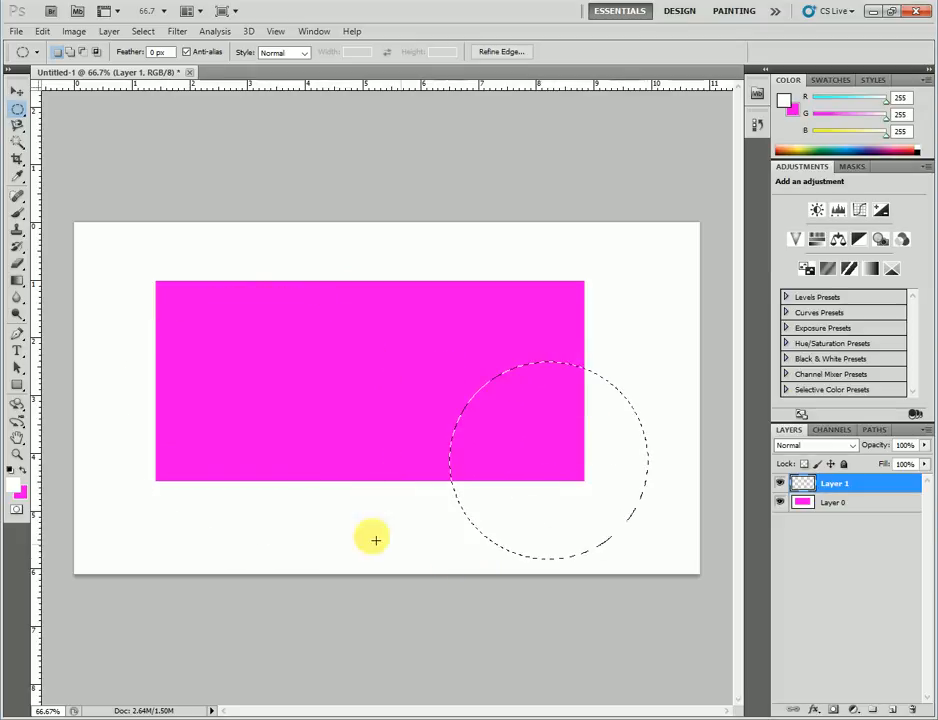
Fill the circular selection with a blue-violet background colour and deselect it.
click(17, 487)
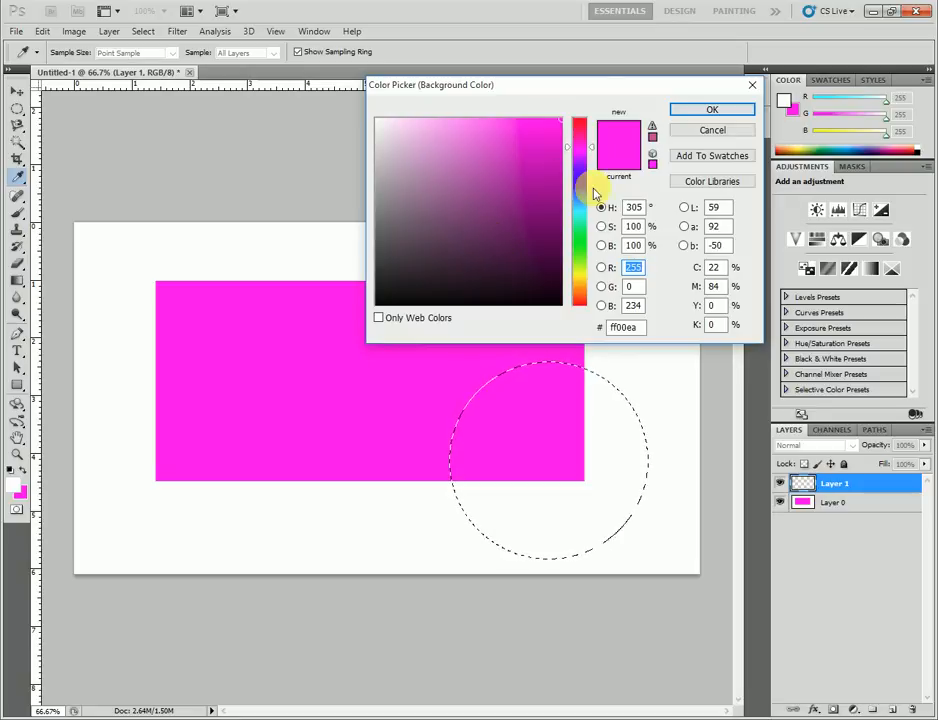
click(580, 172)
click(711, 109)
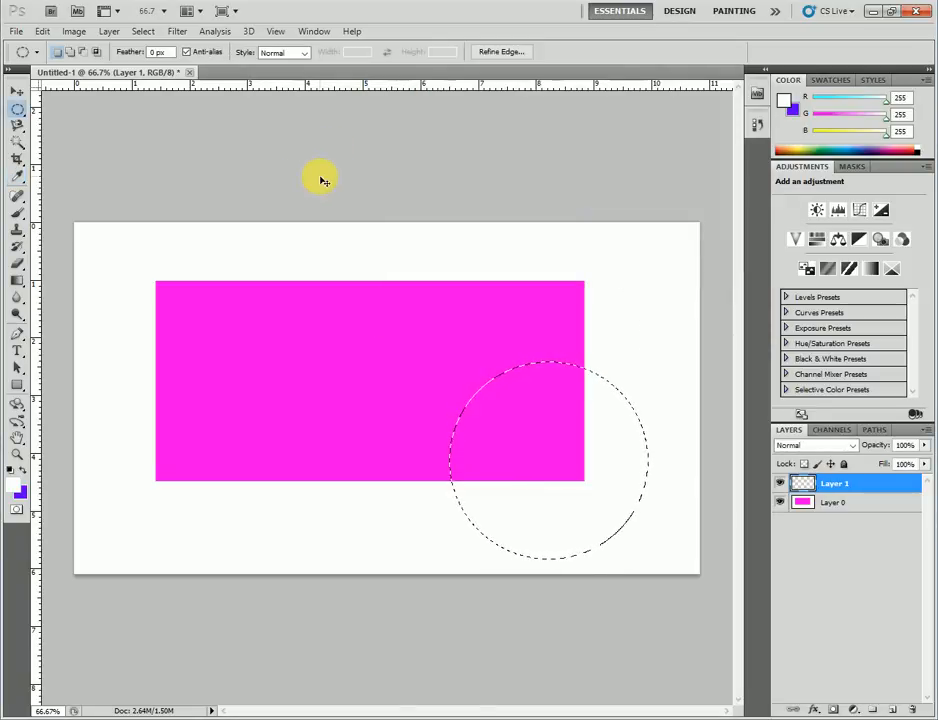
key(ctrl+BackSpace)
key(ctrl+d)
key(ctrl+d)
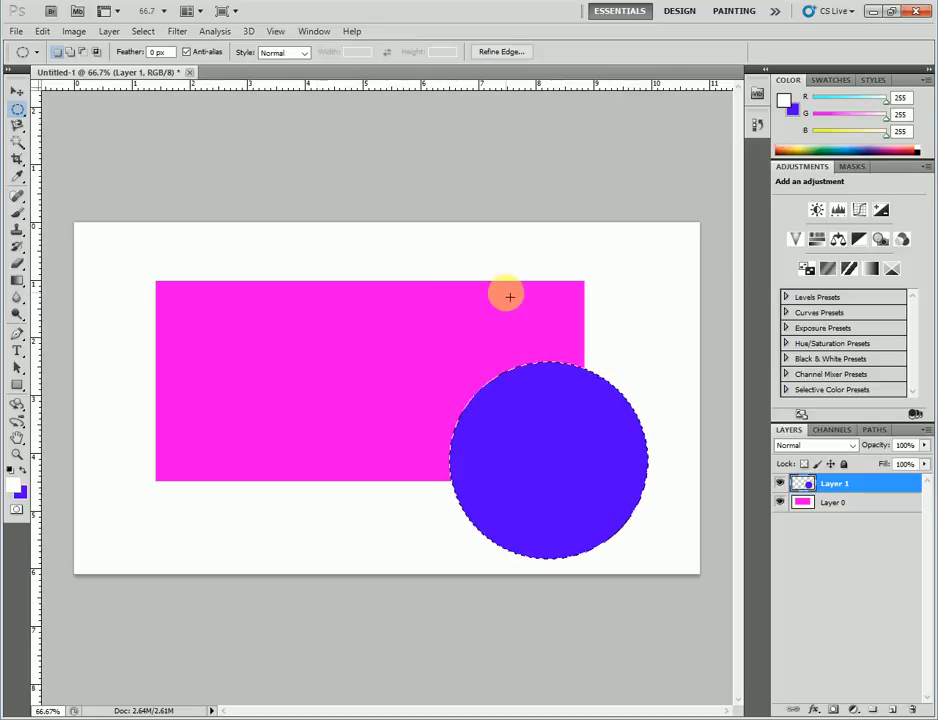
key(ctrl+d)
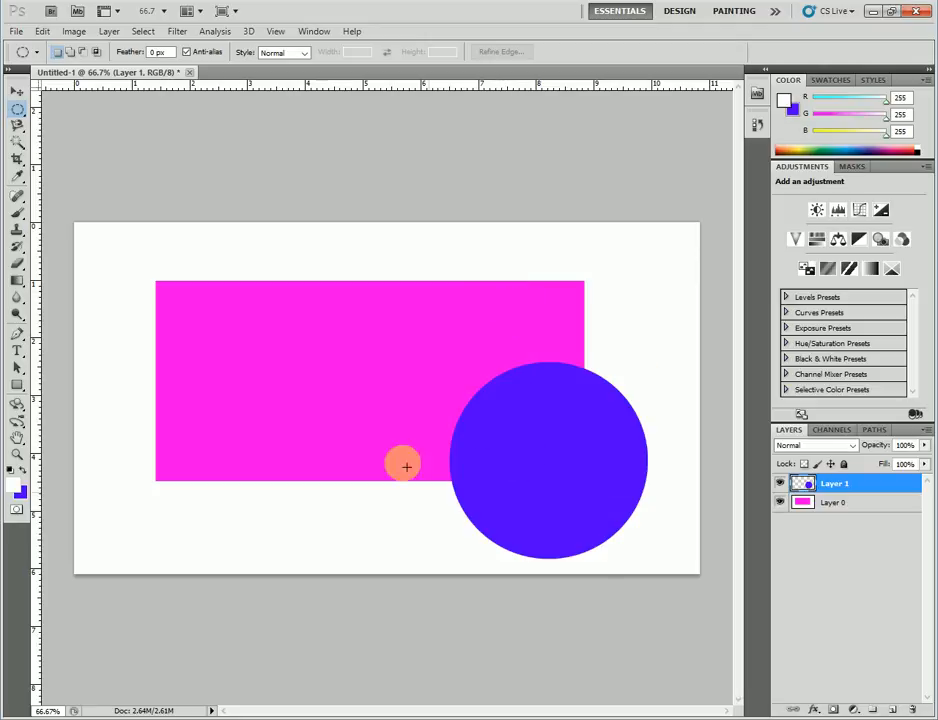
Add another empty layer, then shift the blue circle on Layer 1 slightly up and to the left.
click(17, 107)
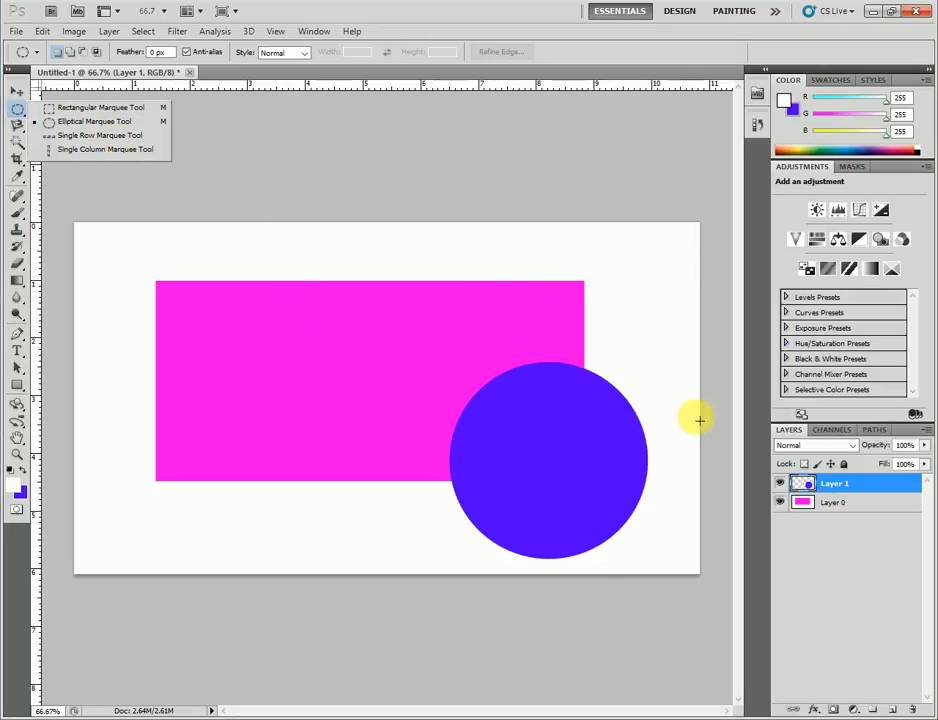
click(894, 709)
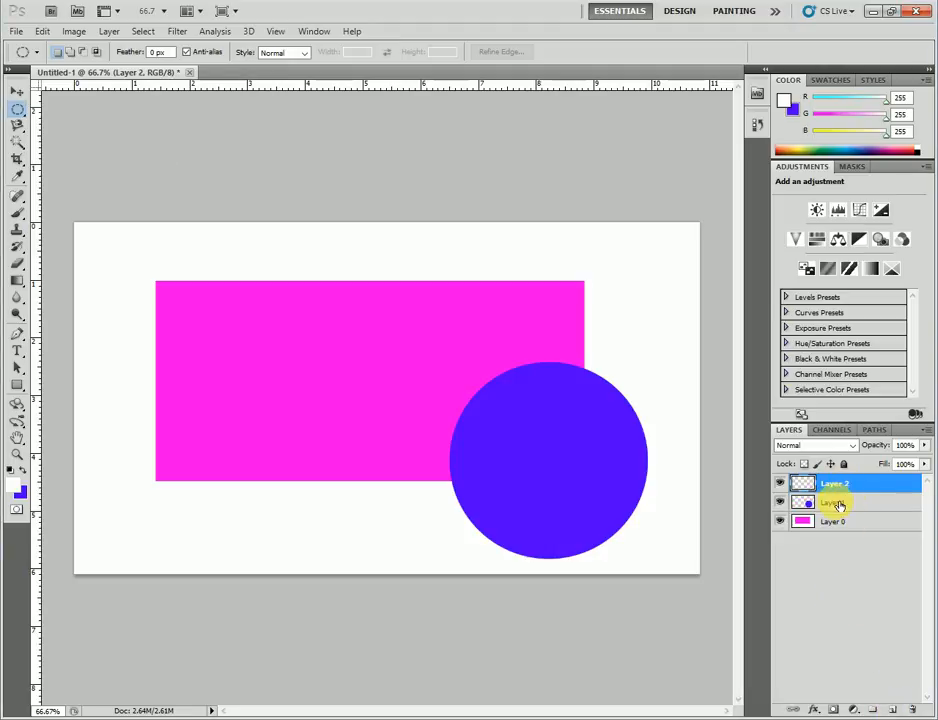
click(836, 503)
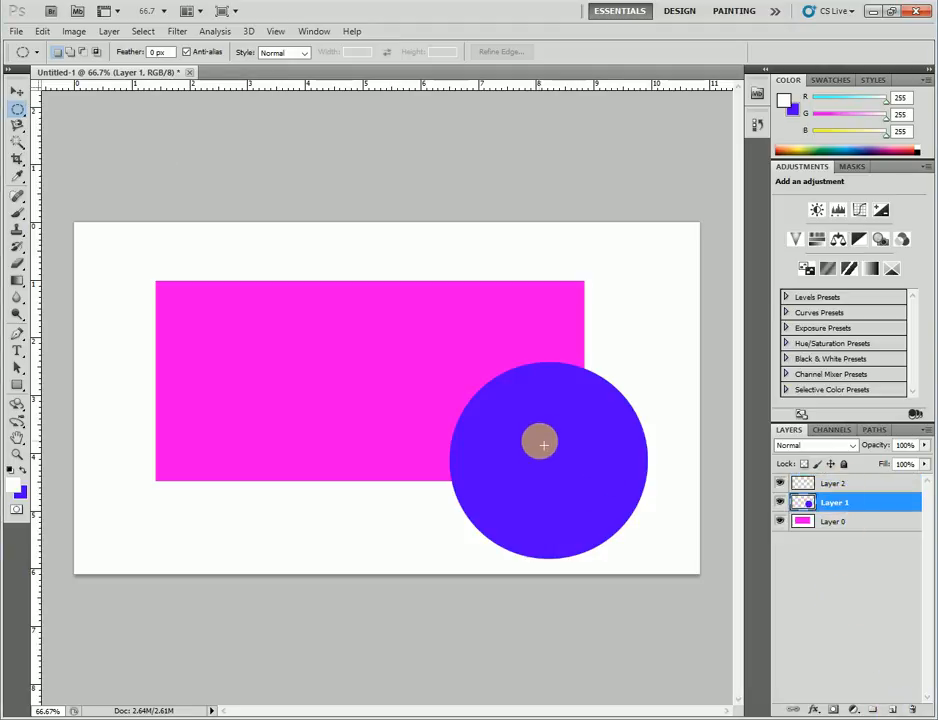
key(v)
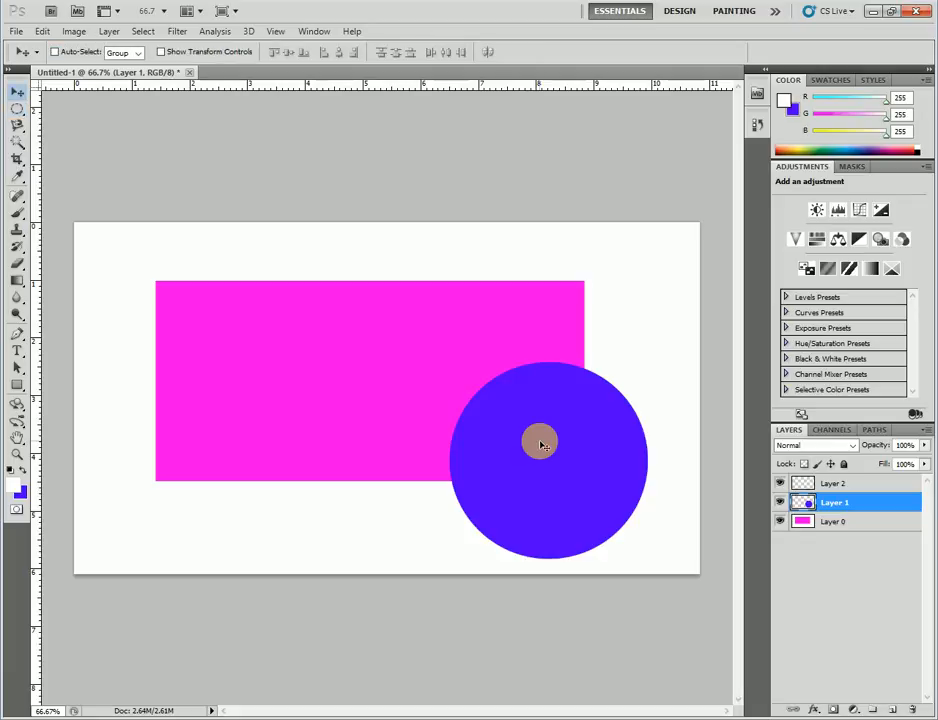
drag(559, 456, 516, 419)
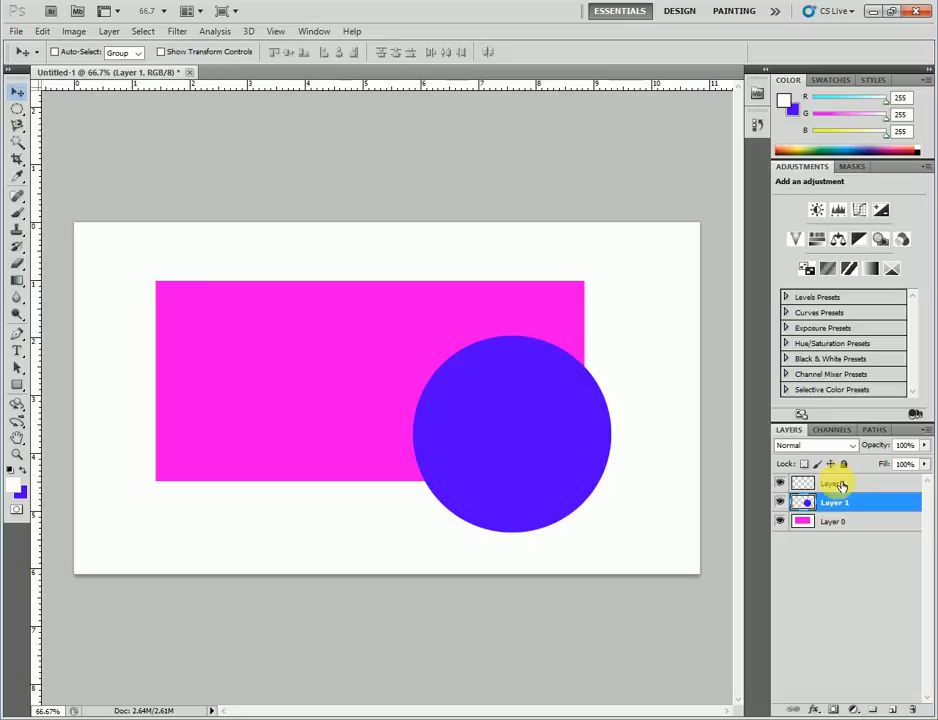
Place a single-row selection across the upper part of the magenta rectangle with the empty Layer 2 active.
click(836, 485)
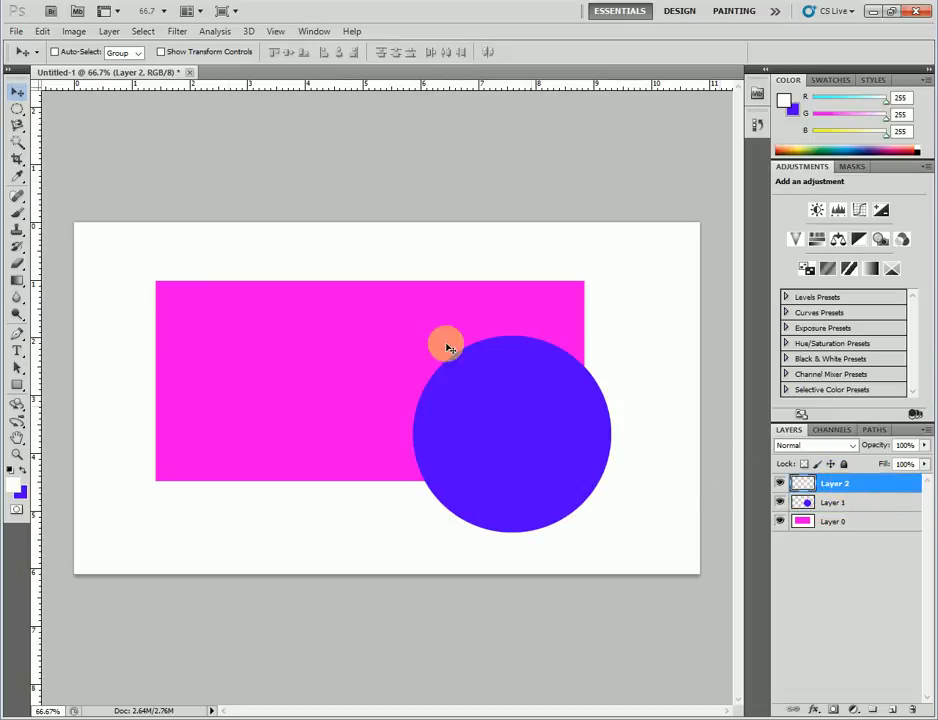
click(19, 113)
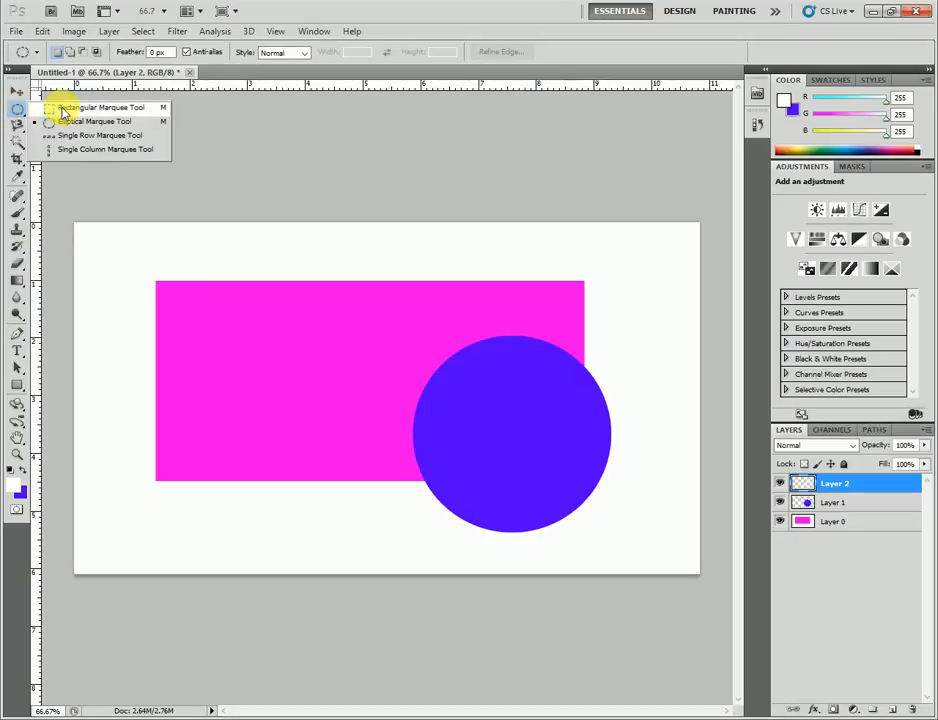
click(121, 143)
click(187, 259)
drag(187, 259, 210, 359)
drag(119, 270, 460, 326)
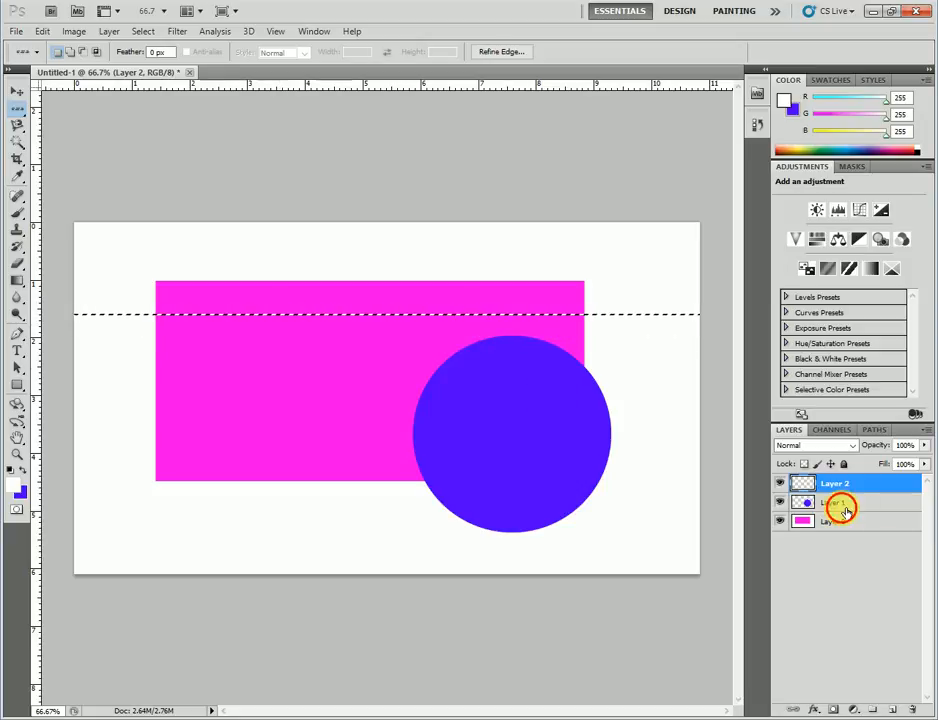
Move the blue circle on Layer 1 slightly down while the row selection is active.
click(838, 503)
key(v)
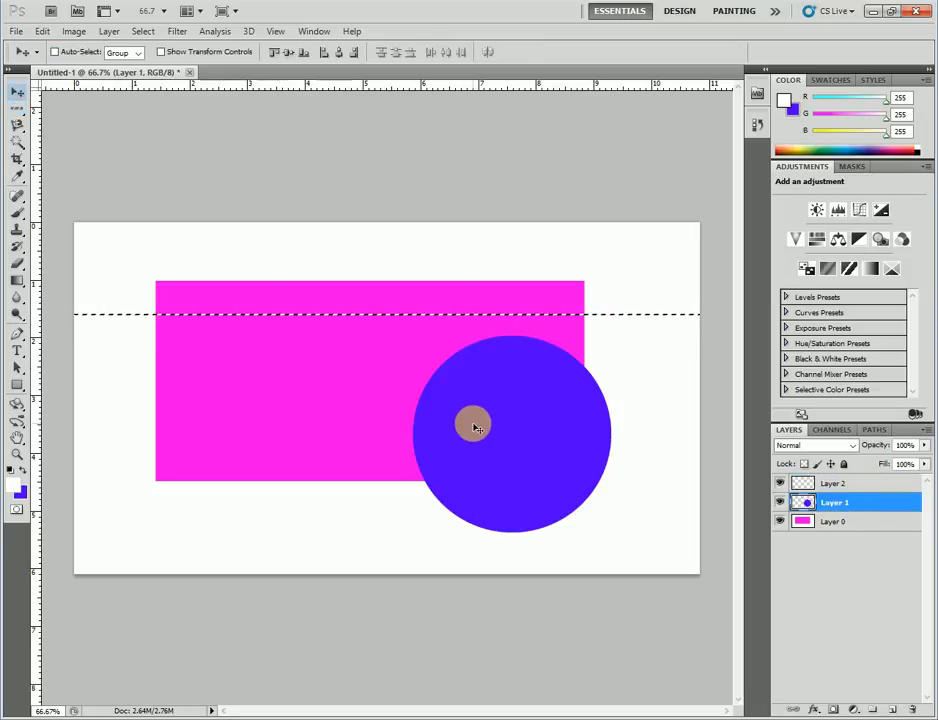
drag(497, 437, 506, 461)
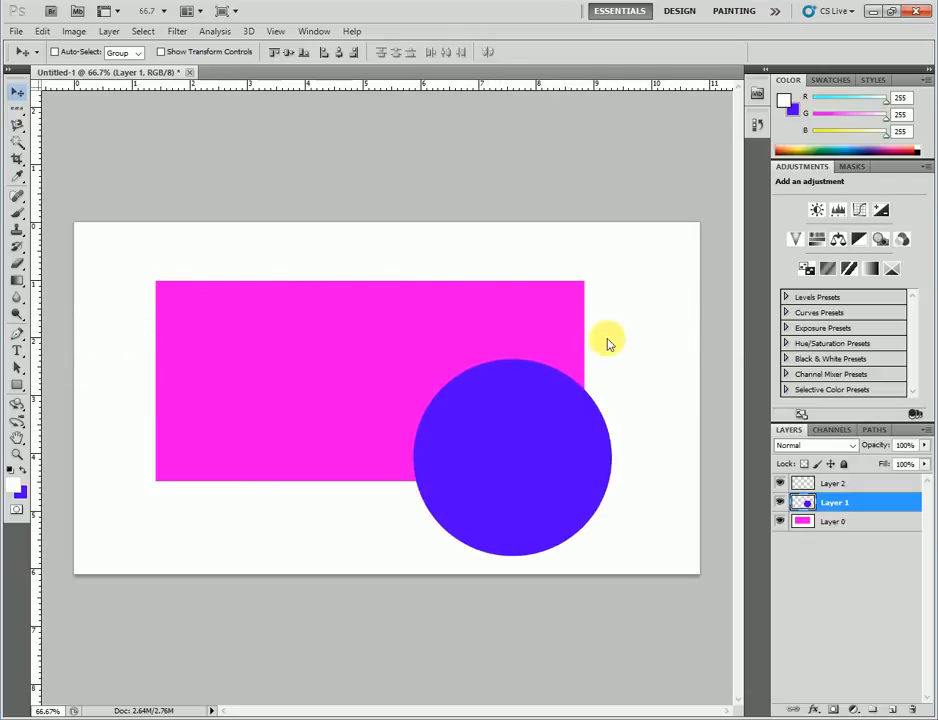
Replace the row selection with a single-column selection along the magenta rectangle's left edge.
click(15, 109)
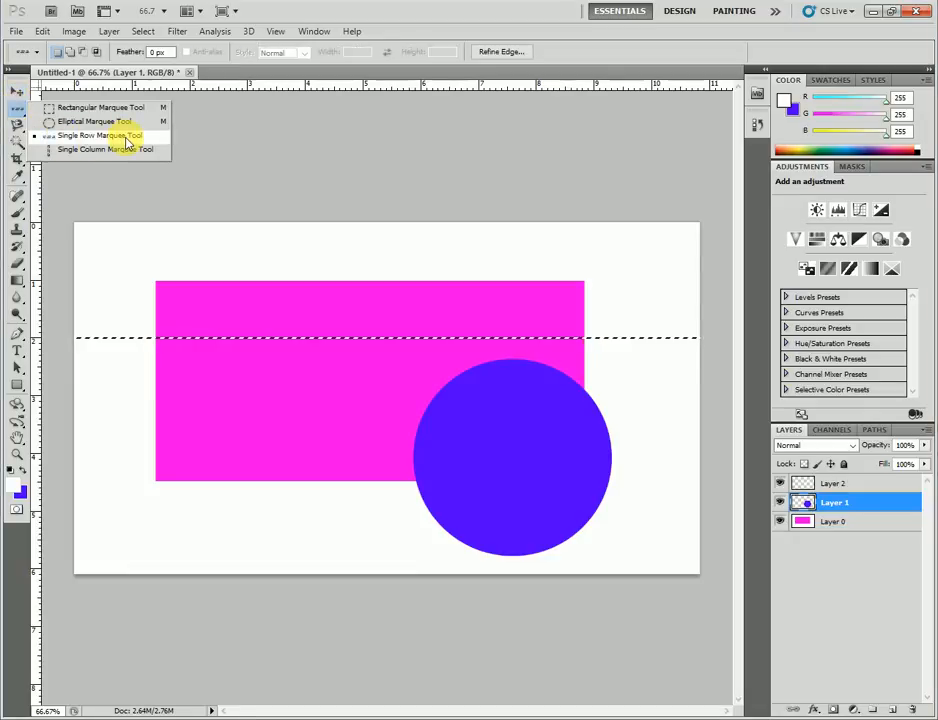
click(68, 150)
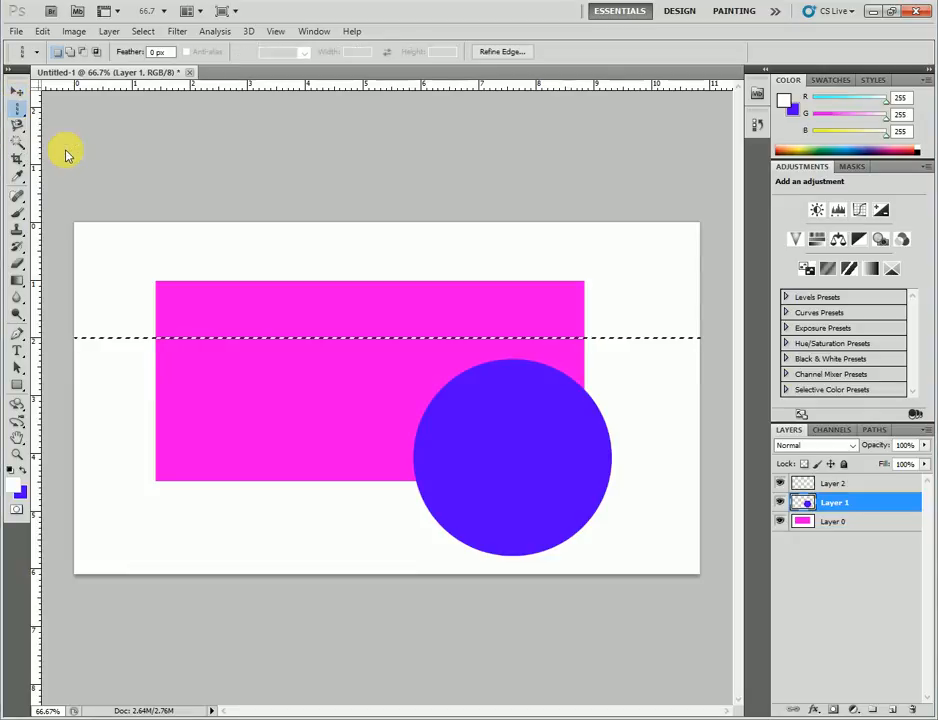
drag(198, 305, 300, 306)
click(212, 267)
drag(212, 267, 276, 262)
drag(202, 262, 160, 256)
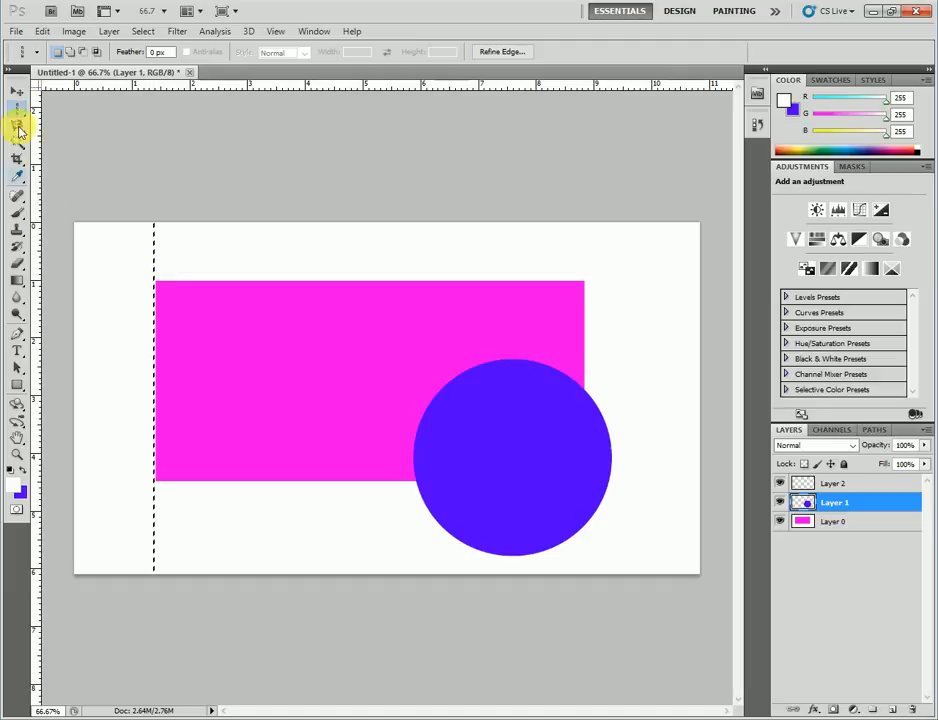
Reposition the single-column selection near the middle of the canvas and deselect it.
drag(17, 107, 95, 118)
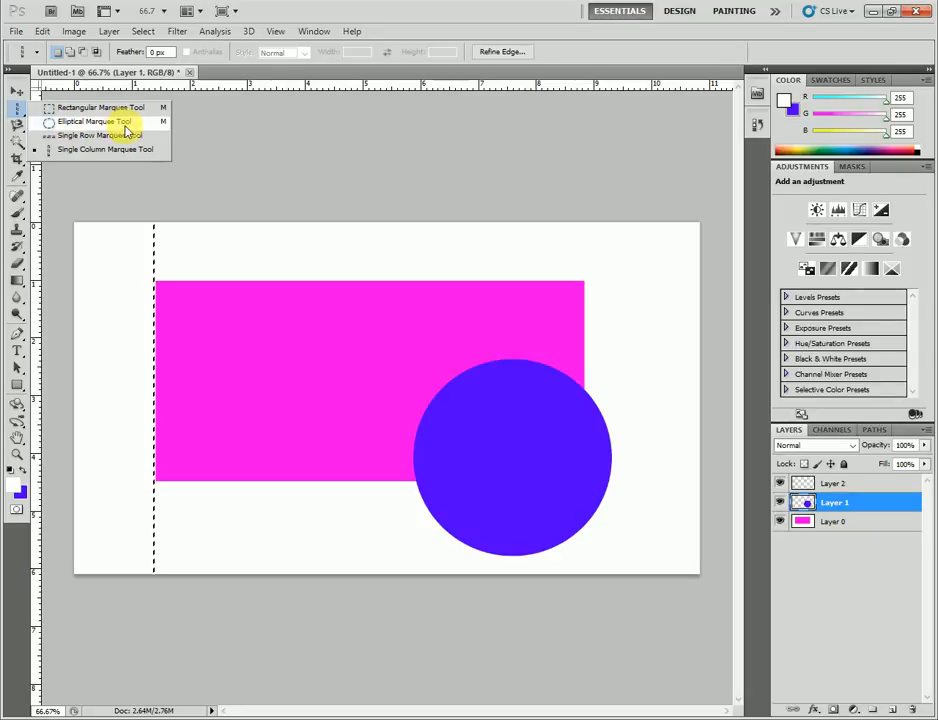
click(150, 270)
drag(152, 273, 381, 268)
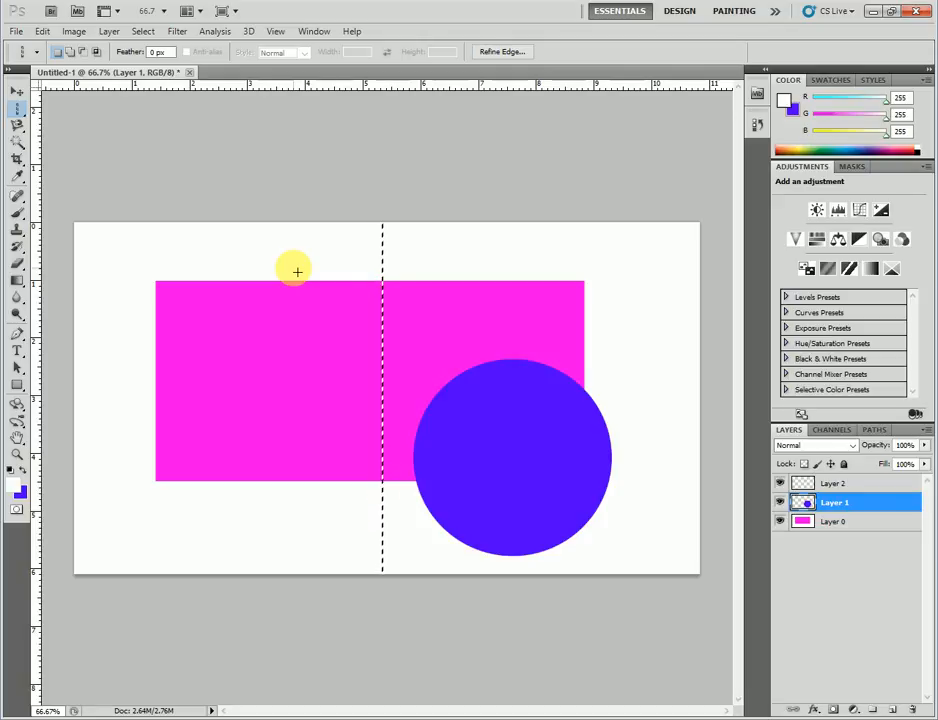
key(ctrl+d)
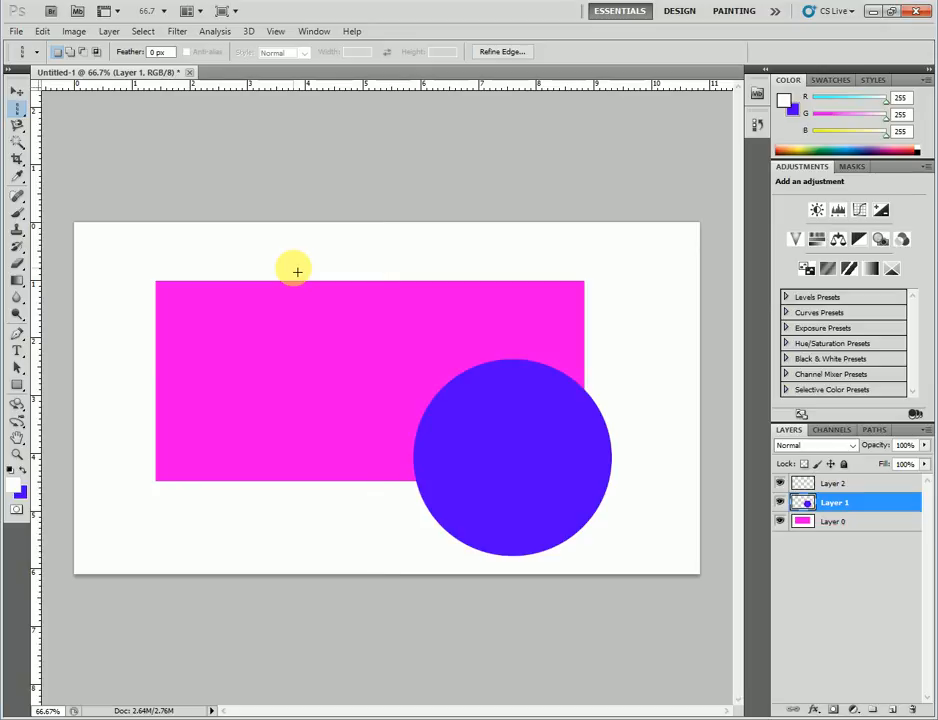